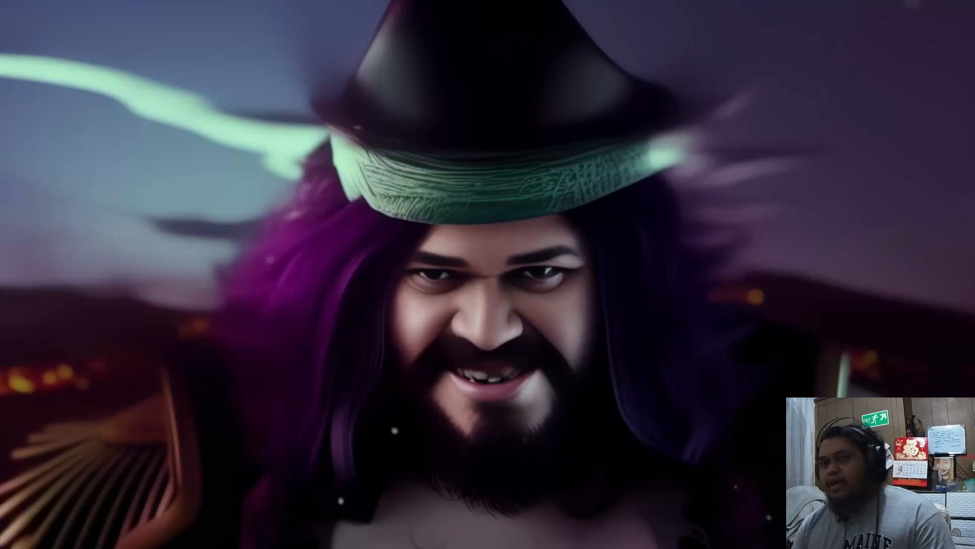
Play the stylized pirate video and pause on the side-by-side comparisons of the original and stylized footage
{"action": "mouse_move", "coordinate": [47, 530]}
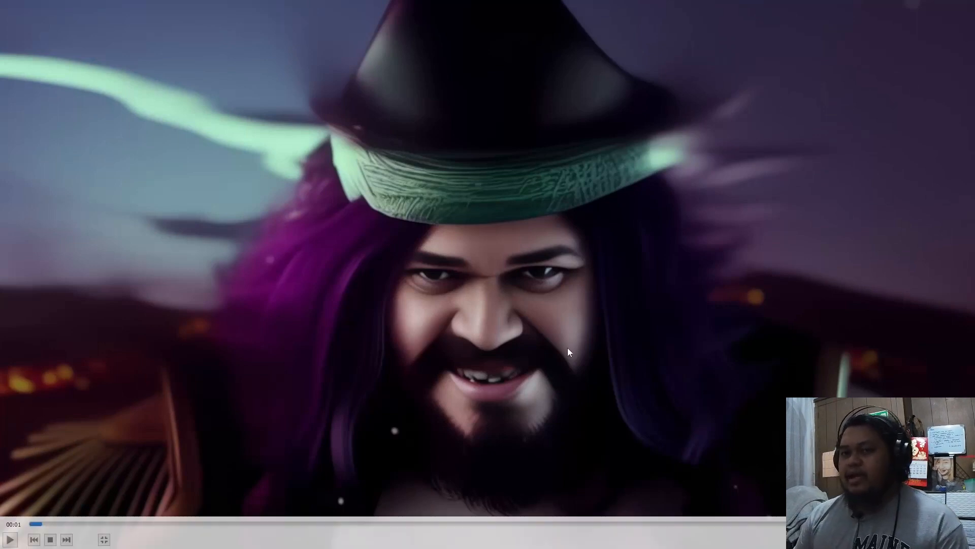
{"action": "left_click", "coordinate": [36, 523]}
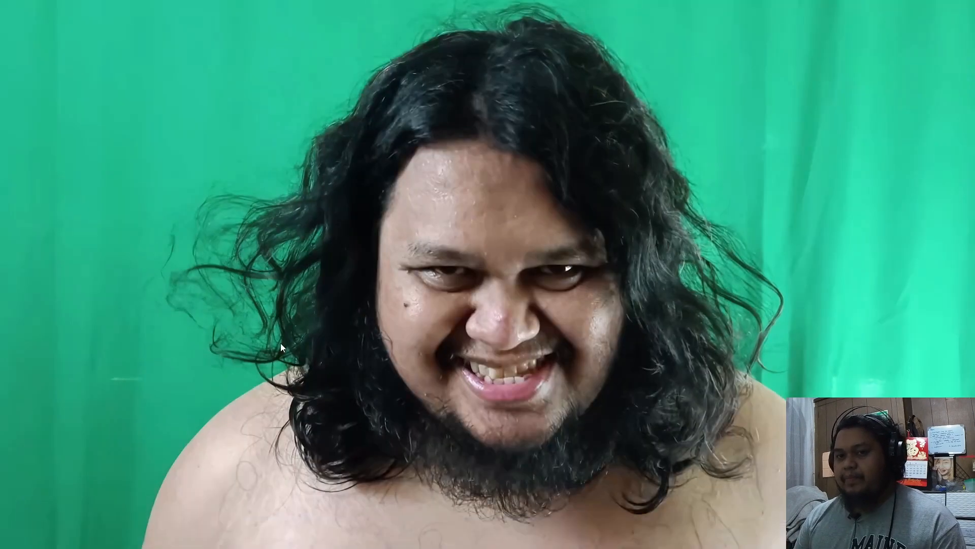
{"action": "left_click", "coordinate": [280, 343]}
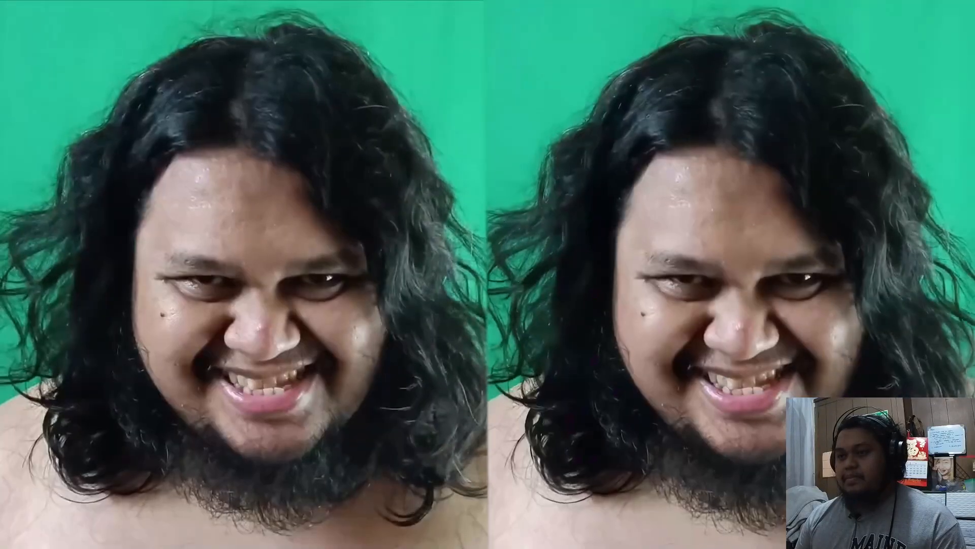
{"action": "key", "text": "space"}
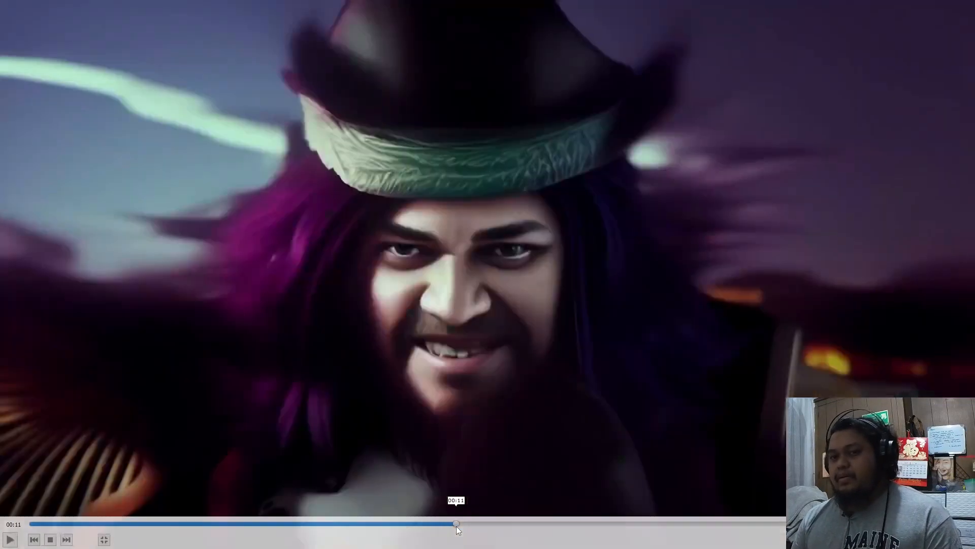
{"action": "double_click", "coordinate": [482, 376]}
{"action": "double_click", "coordinate": [481, 376]}
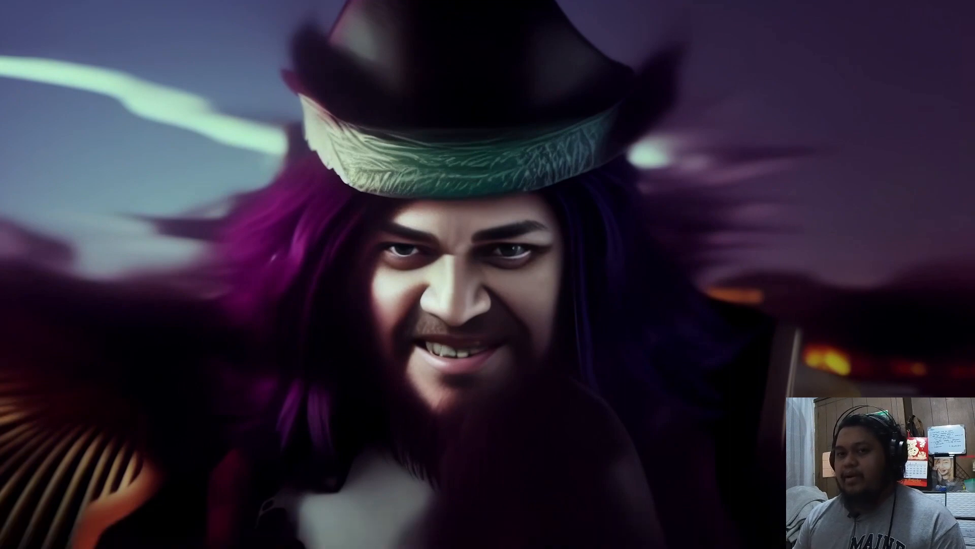
{"action": "key", "text": "space"}
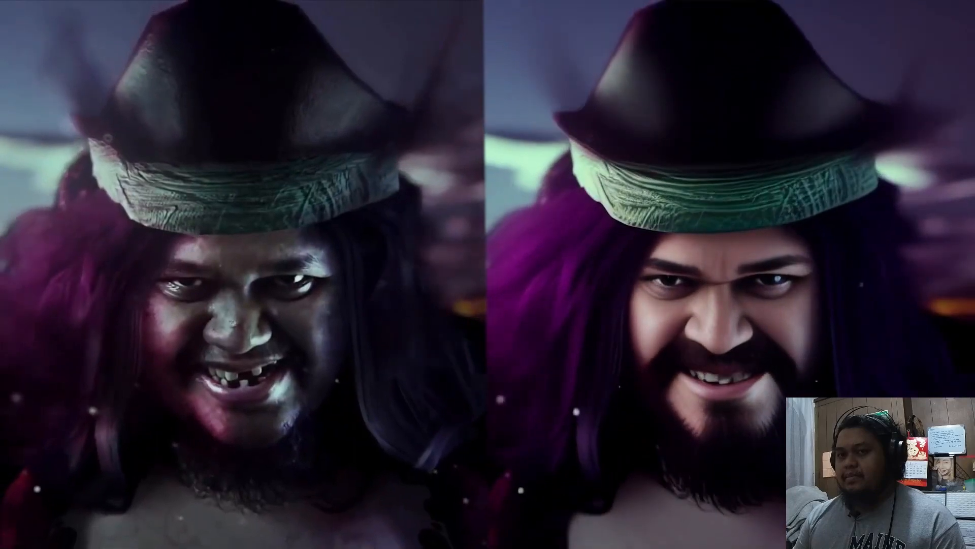
{"action": "key", "text": "space"}
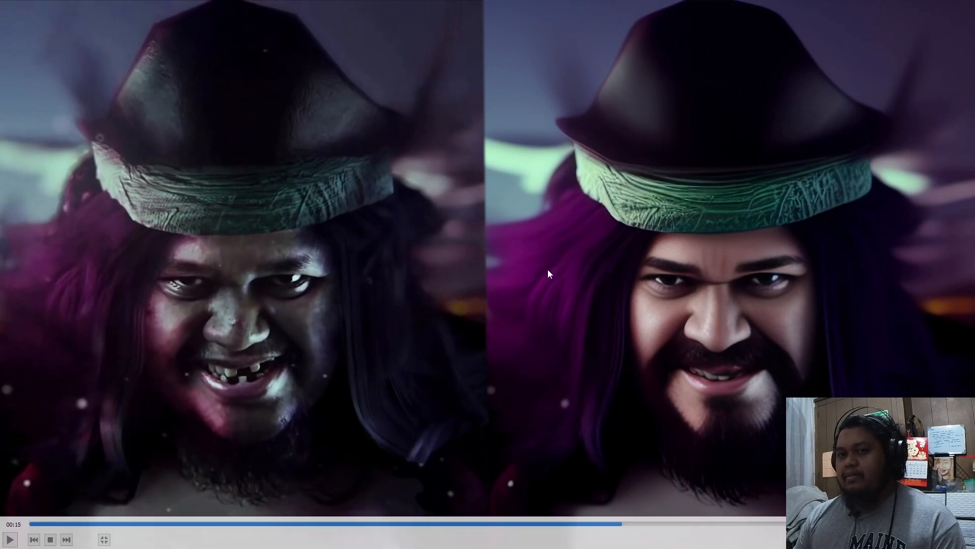
{"action": "key", "text": "space"}
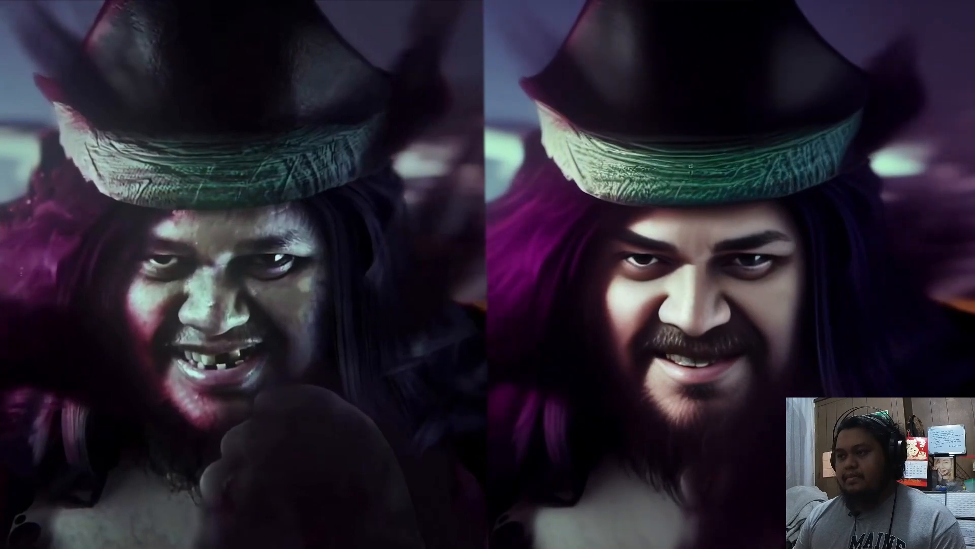
{"action": "key", "text": "space"}
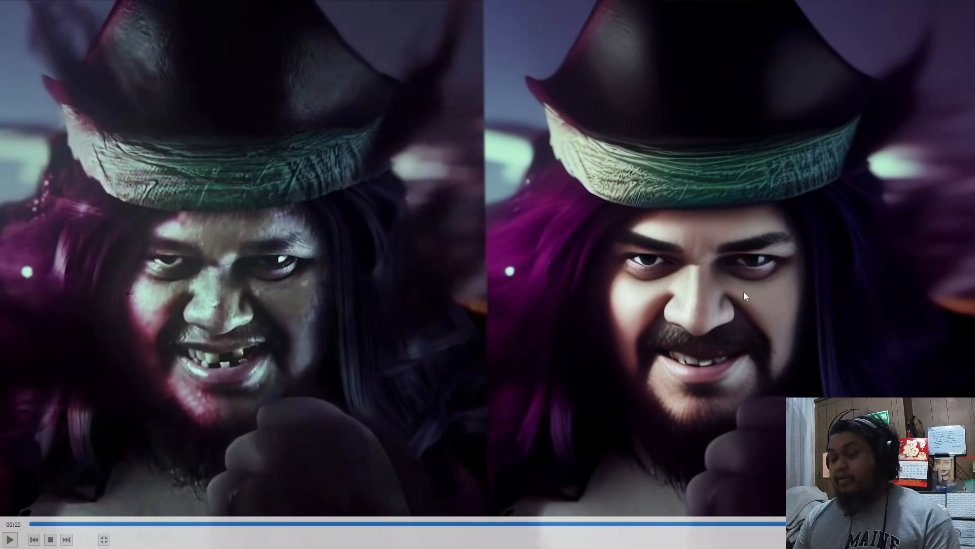
Replay the stylized pirate clip from about 00:03 and examine the full-frame result
{"action": "left_click", "coordinate": [162, 521]}
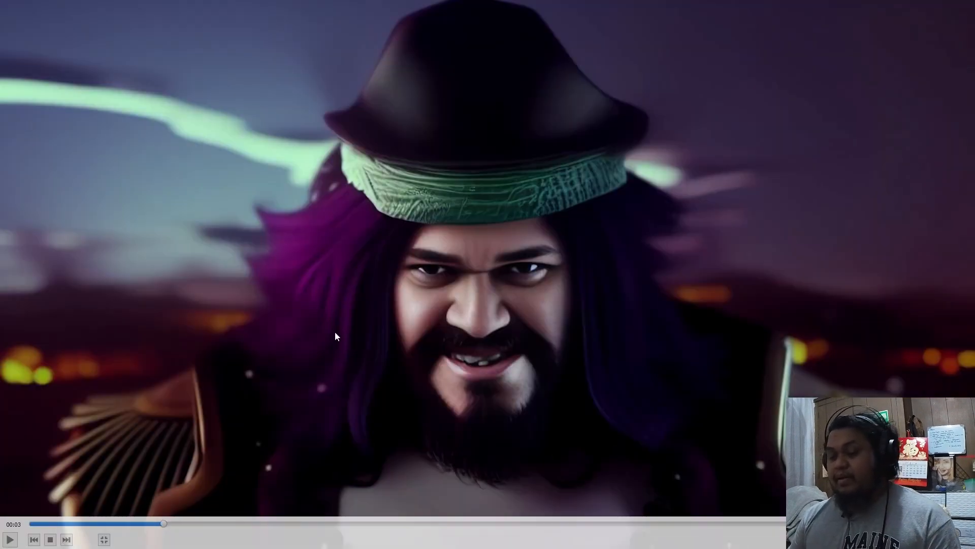
{"action": "key", "text": "space"}
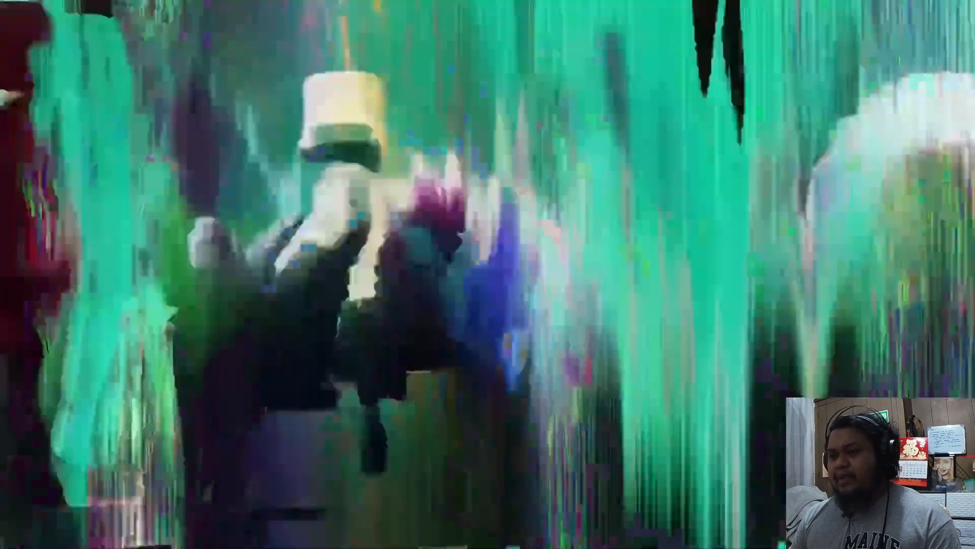
{"action": "key", "text": "space"}
{"action": "left_click", "coordinate": [176, 522]}
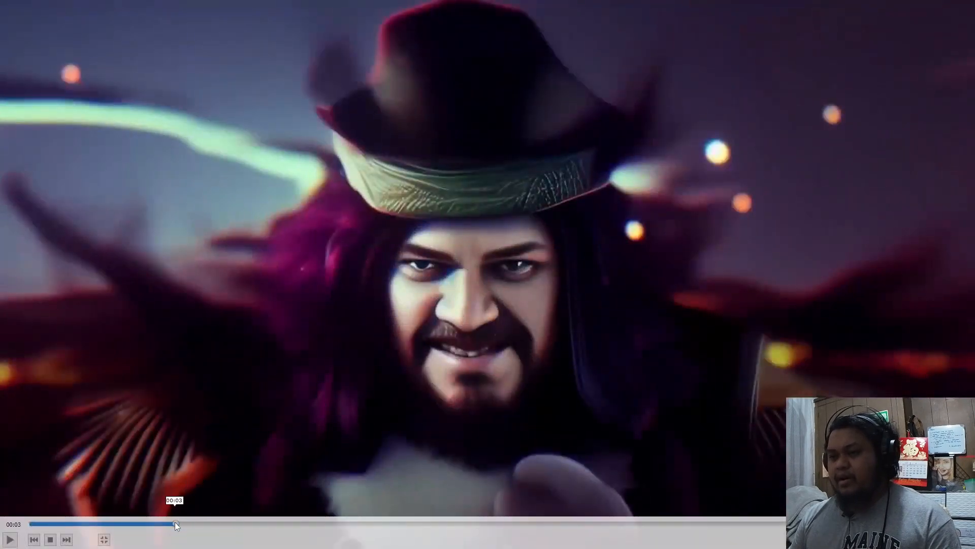
{"action": "key", "text": "space"}
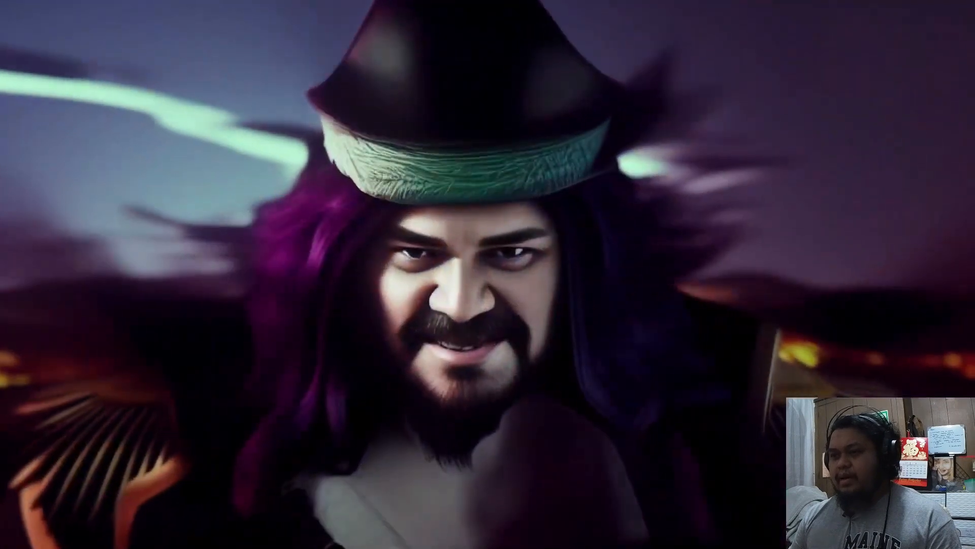
{"action": "key", "text": "space"}
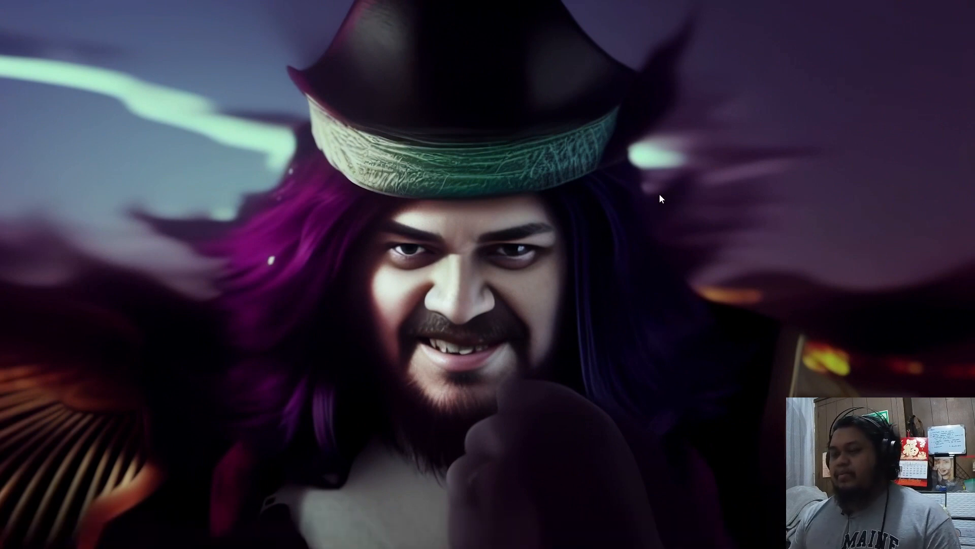
Switch to the Visual Studio Code notes and add "AUTOMATIC1111" to the end of the Stable Diffusion item
{"action": "key", "text": "Escape"}
{"action": "key", "text": "alt+Tab"}
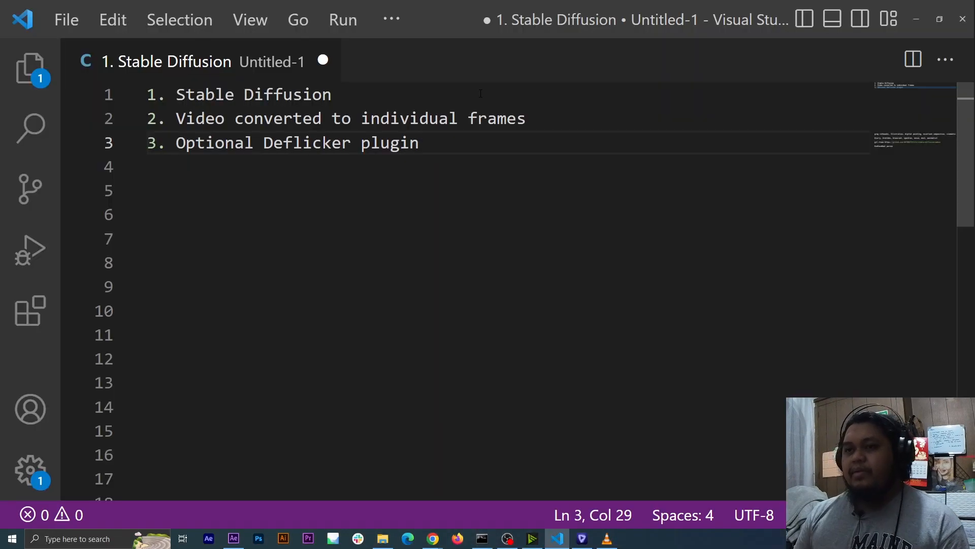
{"action": "left_click", "coordinate": [385, 91]}
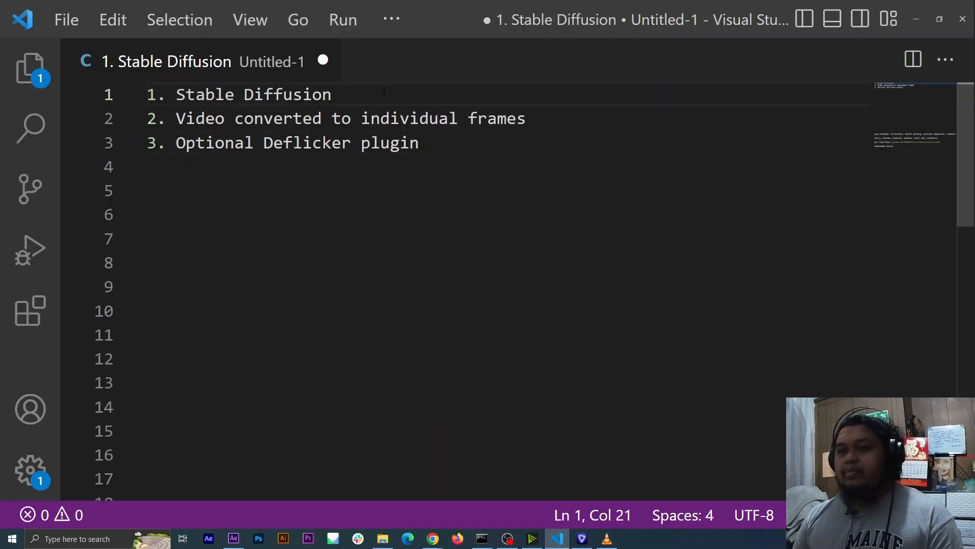
{"action": "type", "text": "Aut"}
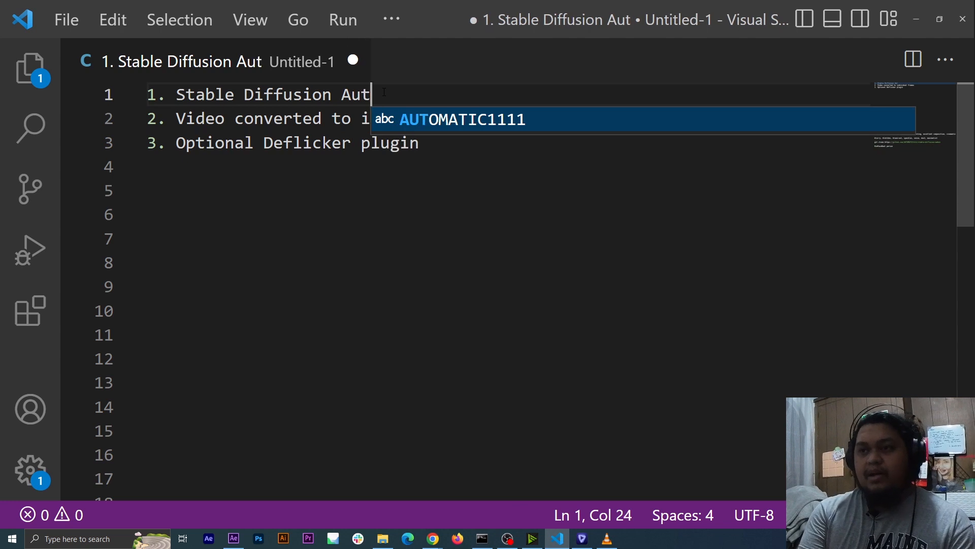
{"action": "key", "text": "Return"}
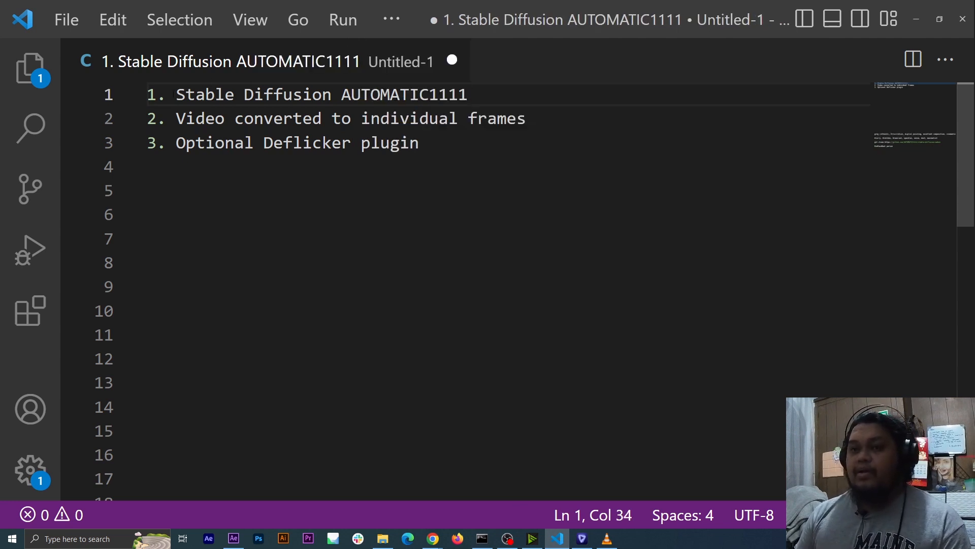
Review the first two listed requirements, Stable Diffusion AUTOMATIC1111 and the video converted to individual frames
{"action": "left_click_drag", "start_coordinate": [175, 94], "coordinate": [468, 94]}
{"action": "left_click", "coordinate": [576, 168]}
{"action": "left_click", "coordinate": [501, 93]}
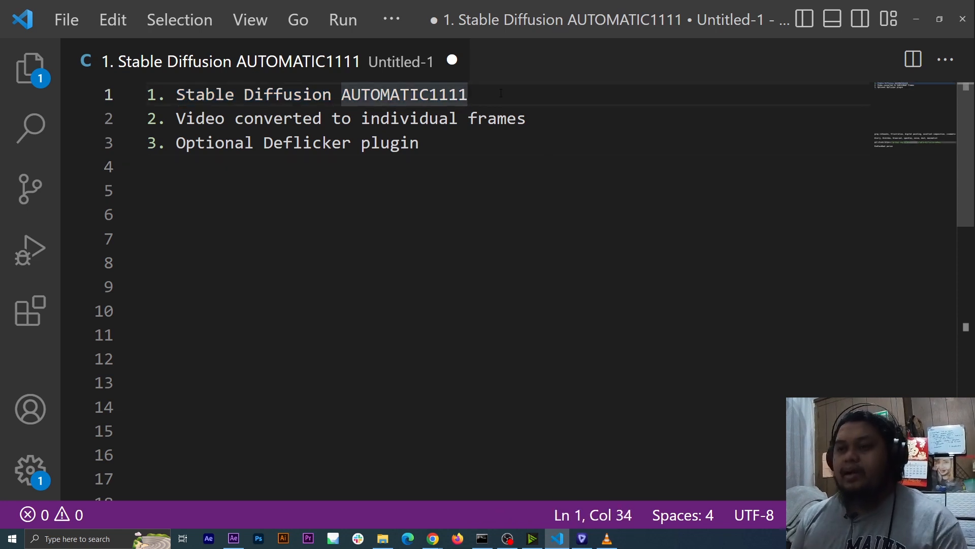
{"action": "left_click", "coordinate": [372, 121]}
{"action": "left_click_drag", "start_coordinate": [186, 118], "coordinate": [508, 117]}
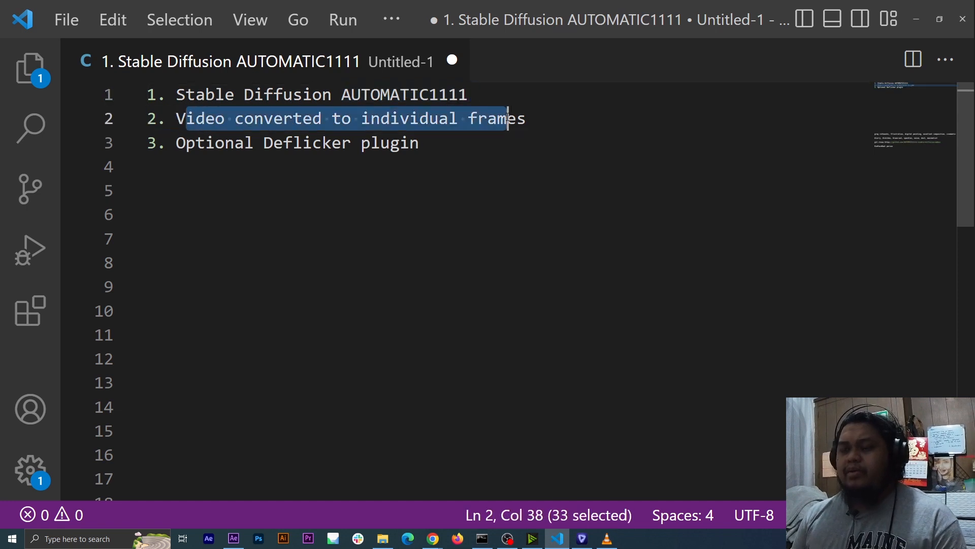
{"action": "left_click", "coordinate": [555, 169]}
Switch to After Effects and examine the output format choices for rendering the to_Sd composition, then return to its timeline
{"action": "left_click", "coordinate": [233, 538]}
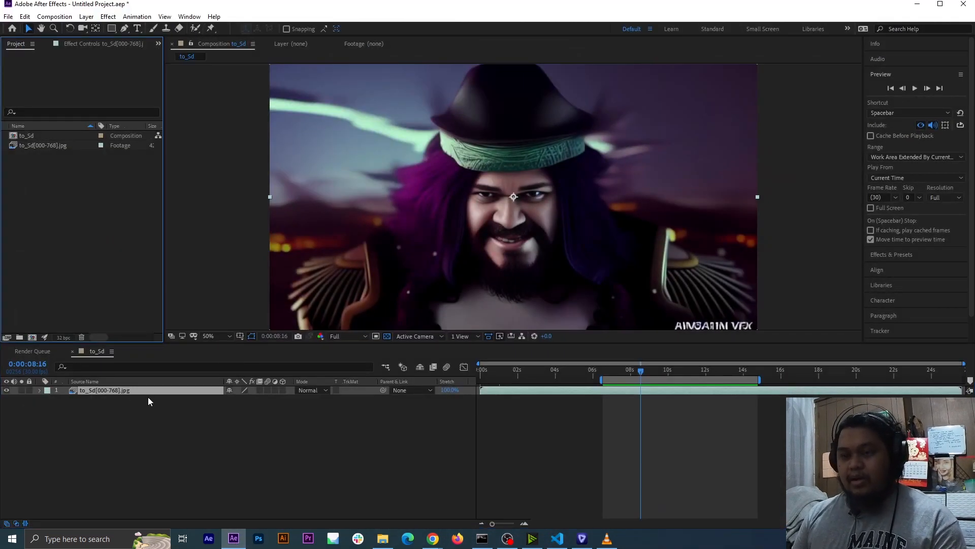
{"action": "left_click", "coordinate": [139, 417]}
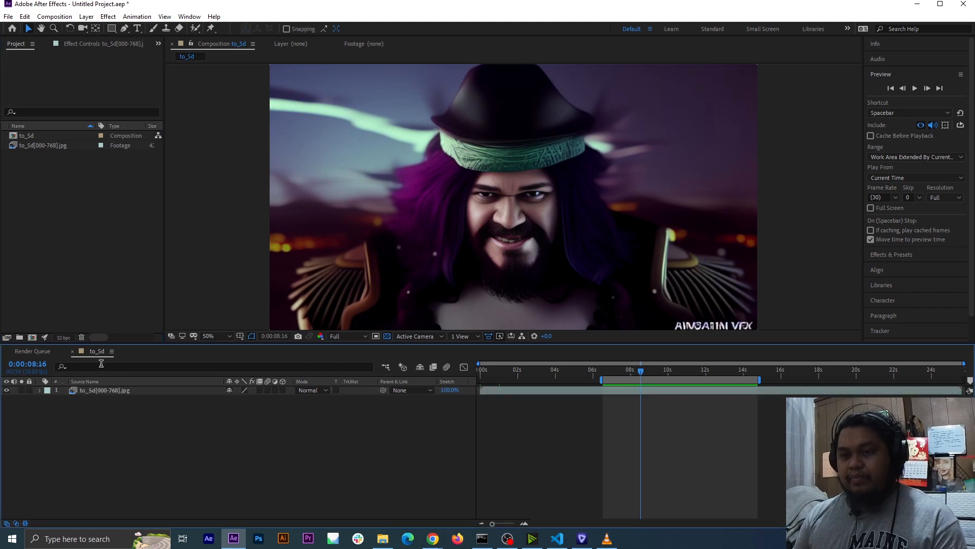
{"action": "key", "text": "ctrl+m"}
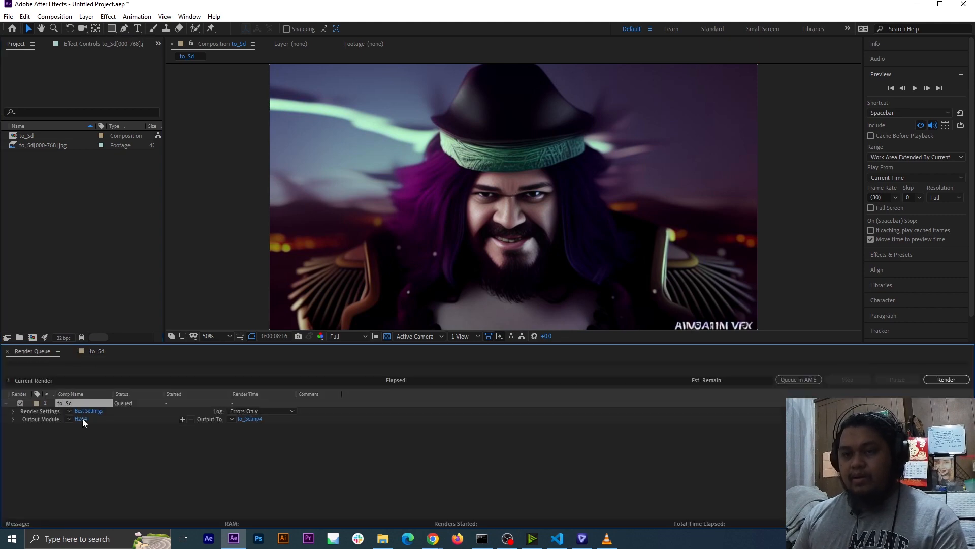
{"action": "left_click", "coordinate": [83, 418]}
{"action": "left_click", "coordinate": [112, 57]}
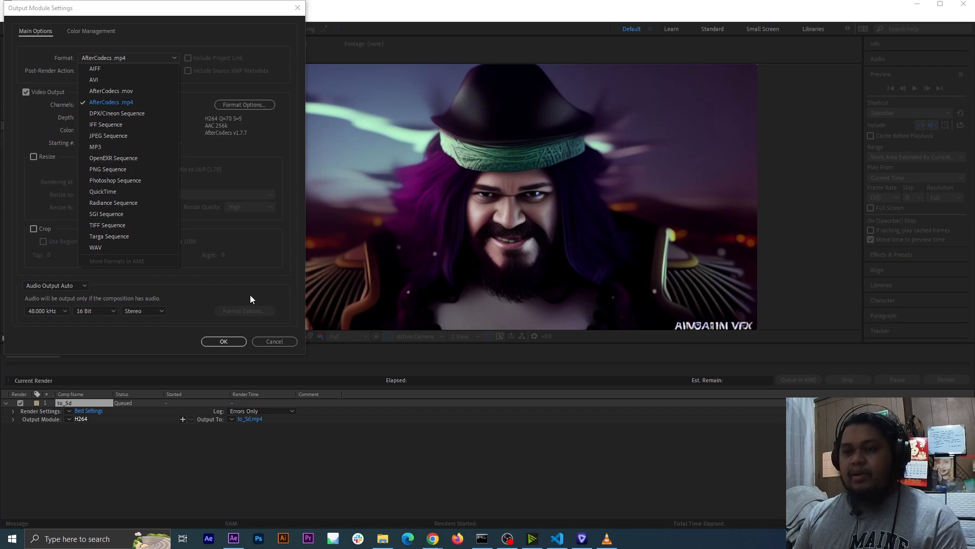
{"action": "left_click", "coordinate": [269, 341]}
{"action": "left_click", "coordinate": [269, 341]}
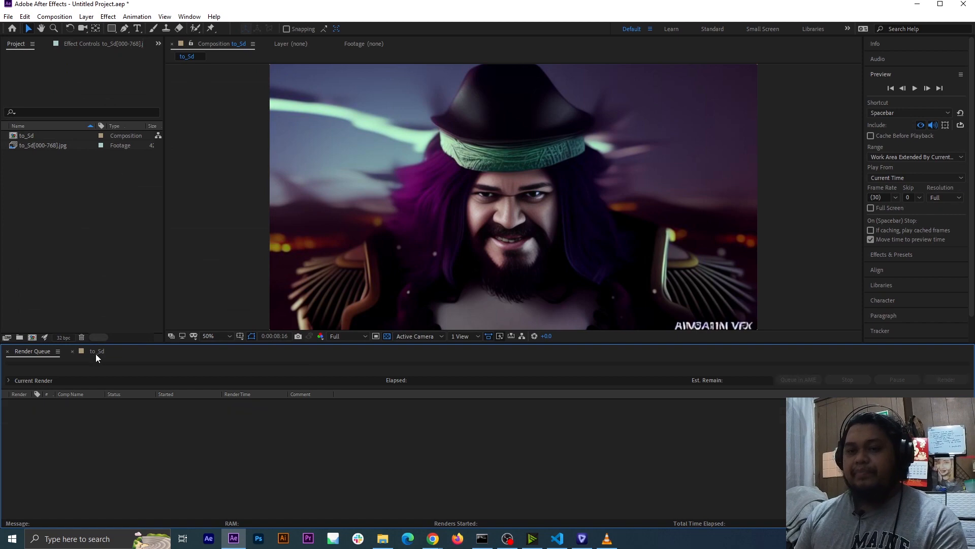
{"action": "left_click", "coordinate": [96, 351]}
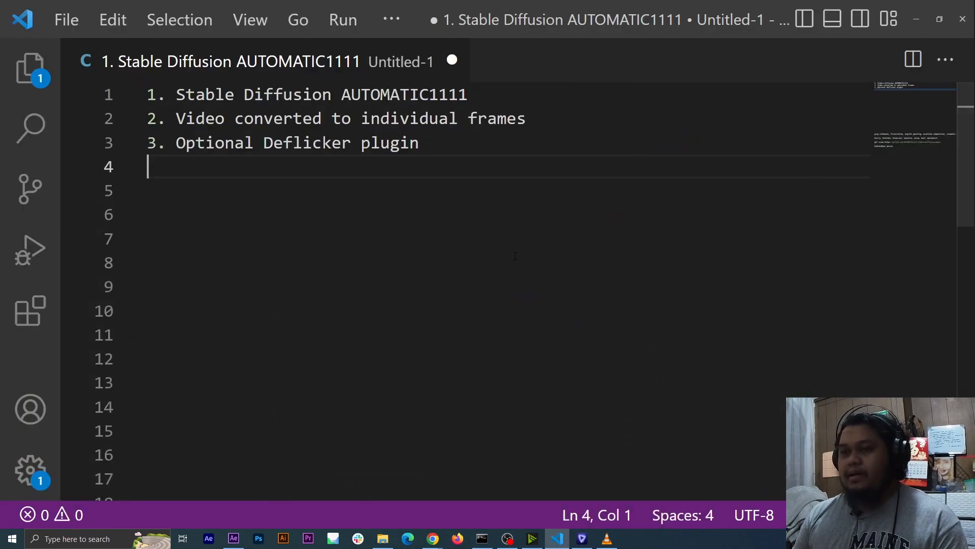
Switch back to the Visual Studio Code notes and review the optional Deflicker plugin item
{"action": "key", "text": "Down"}
{"action": "key", "text": "Down"}
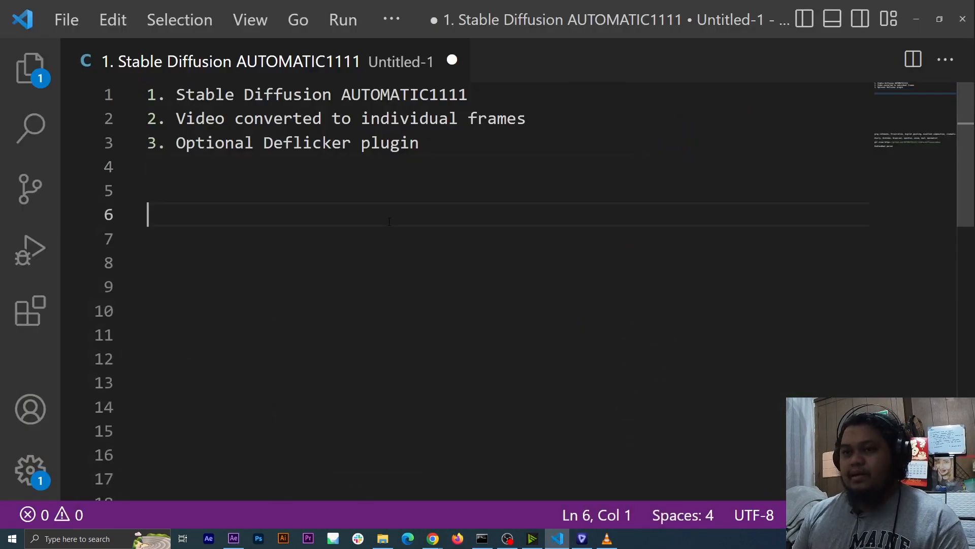
{"action": "left_click", "coordinate": [433, 143]}
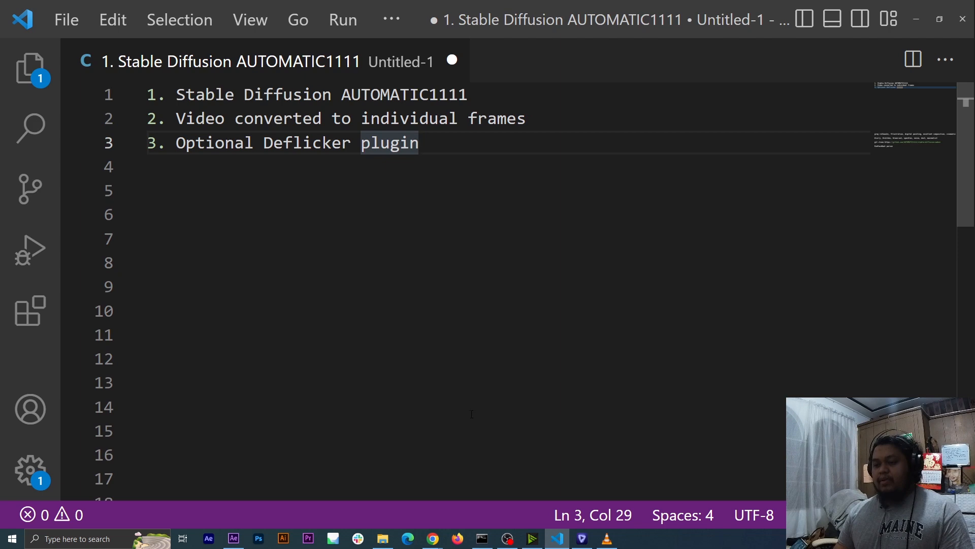
Switch to Chrome, look over the RE:Vision Effects DEFlicker product page, and close it
{"action": "left_click", "coordinate": [433, 538]}
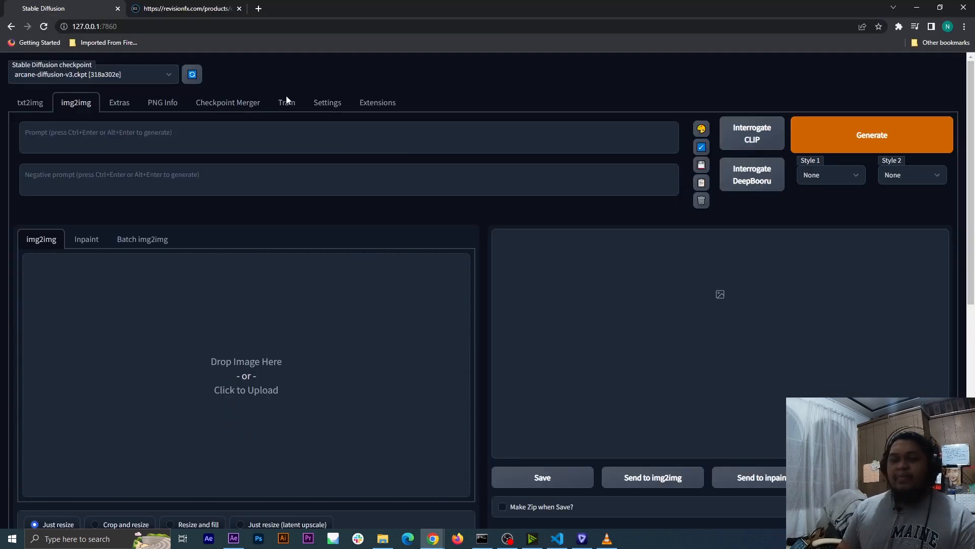
{"action": "left_click", "coordinate": [173, 4]}
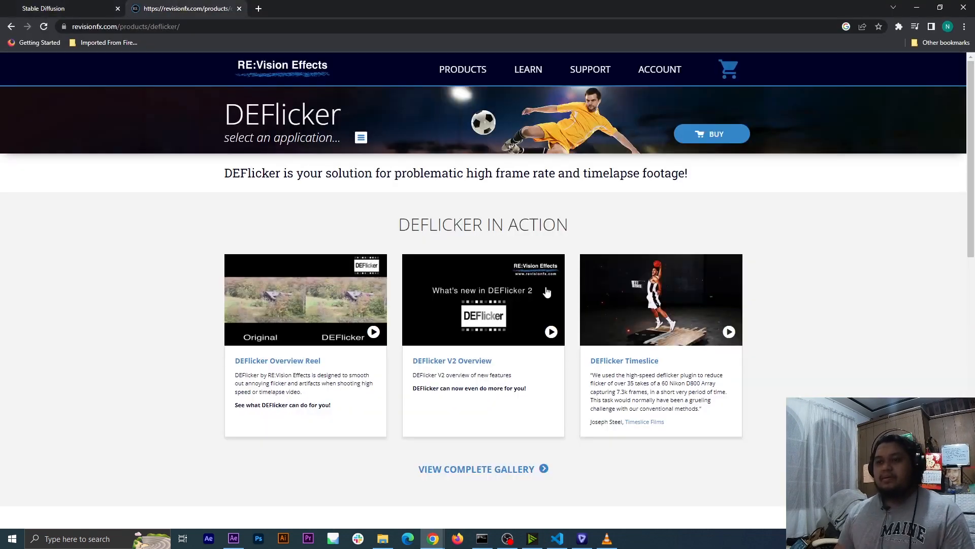
{"action": "scroll", "coordinate": [463, 248], "scroll_direction": "down", "scroll_amount": 5}
{"action": "scroll", "coordinate": [465, 248], "scroll_direction": "up", "scroll_amount": 5}
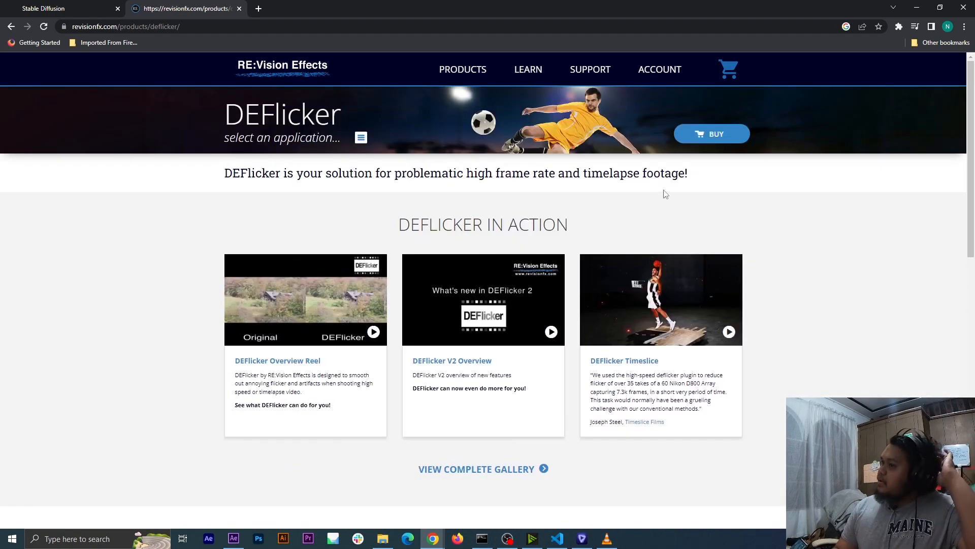
{"action": "left_click", "coordinate": [240, 9]}
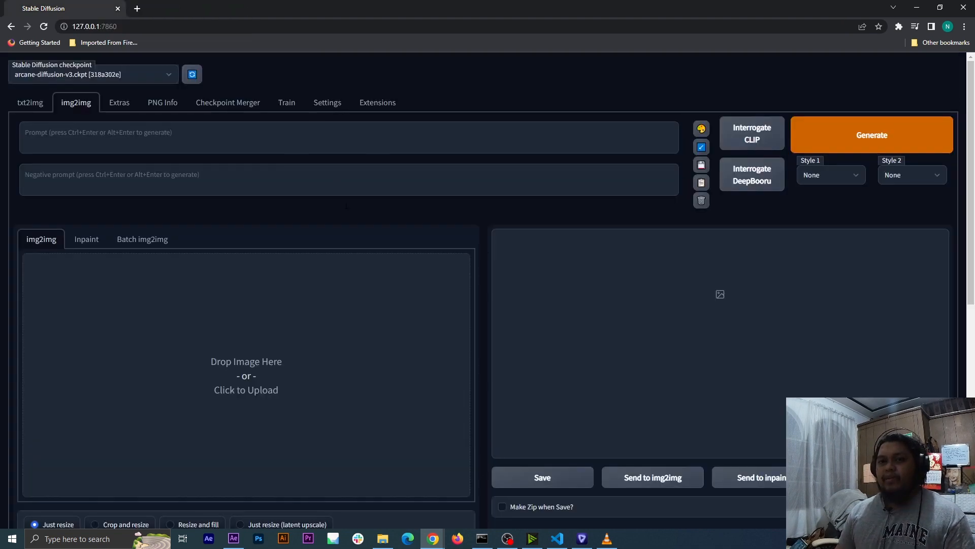
Load the pirate video frame as the img2img source image and generate its prompt with Interrogate CLIP
{"action": "scroll", "coordinate": [348, 315], "scroll_direction": "down", "scroll_amount": 5}
{"action": "scroll", "coordinate": [348, 314], "scroll_direction": "up", "scroll_amount": 5}
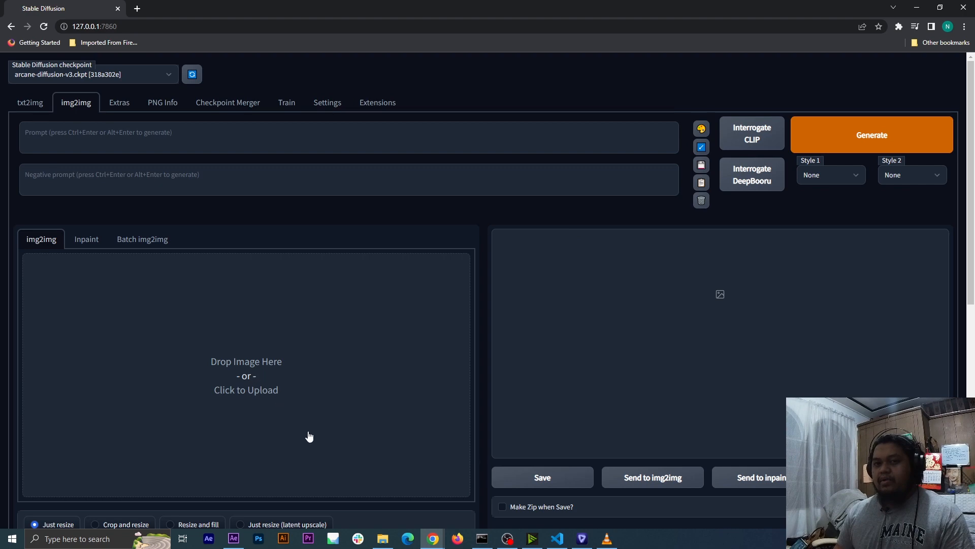
{"action": "mouse_move", "coordinate": [383, 538]}
{"action": "left_click", "coordinate": [366, 514]}
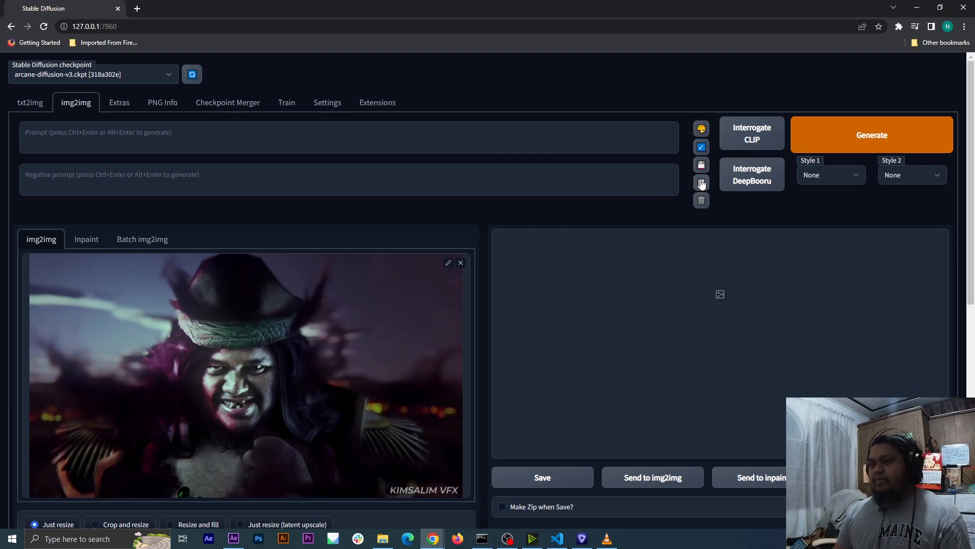
{"action": "left_click", "coordinate": [760, 141]}
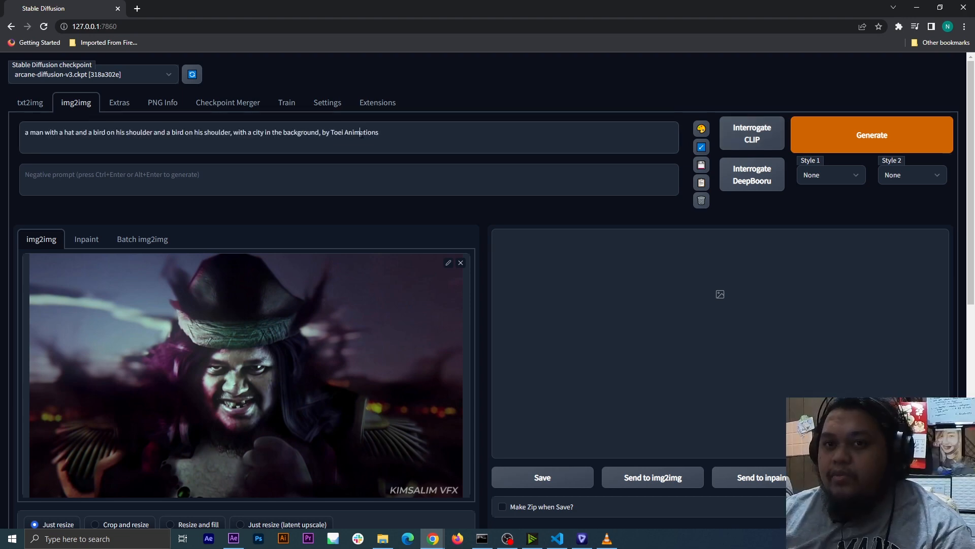
Review the interrogated prompt, from its subject description to the closing "by Toei Animations" style phrase
{"action": "left_click", "coordinate": [413, 130]}
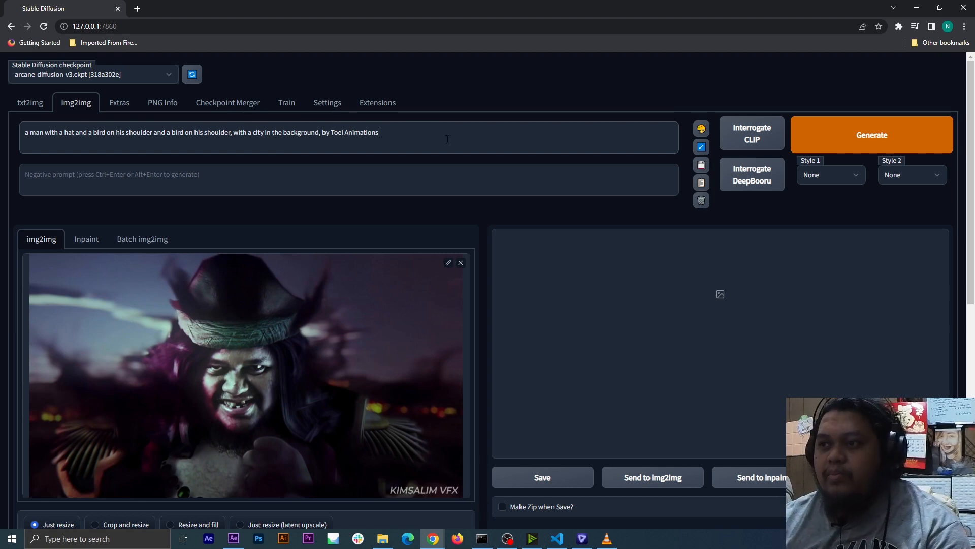
{"action": "left_click_drag", "start_coordinate": [447, 139], "coordinate": [227, 140]}
{"action": "left_click", "coordinate": [213, 142]}
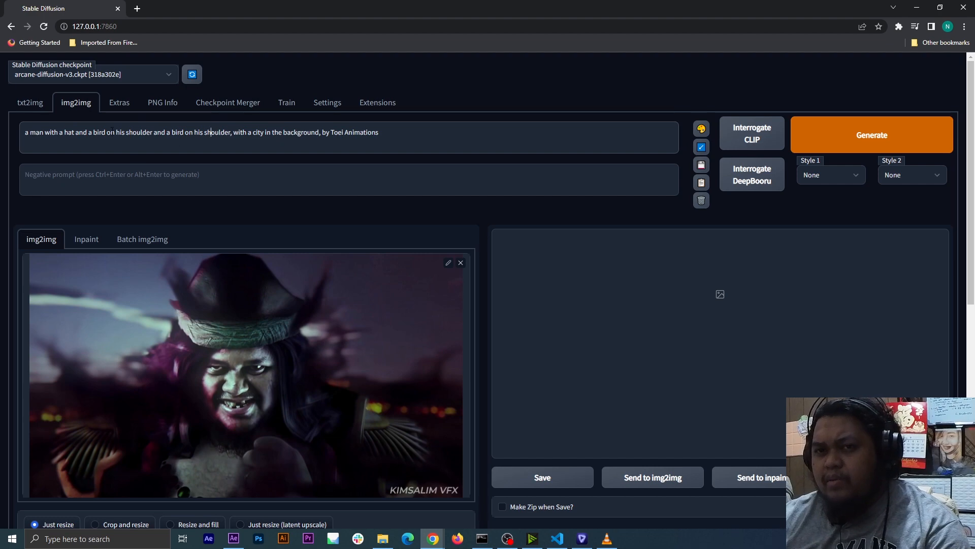
{"action": "left_click_drag", "start_coordinate": [22, 130], "coordinate": [382, 133]}
{"action": "left_click", "coordinate": [382, 133]}
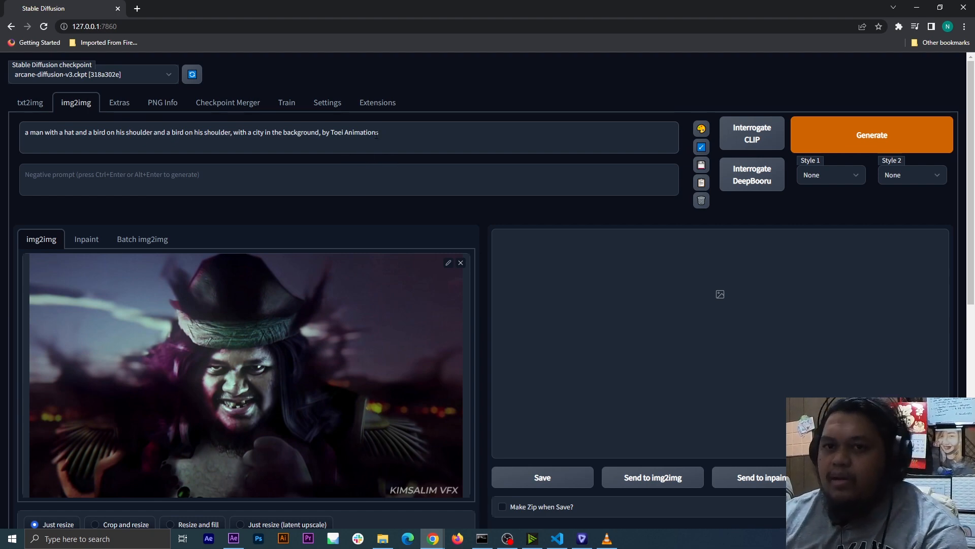
{"action": "left_click_drag", "start_coordinate": [400, 134], "coordinate": [339, 135]}
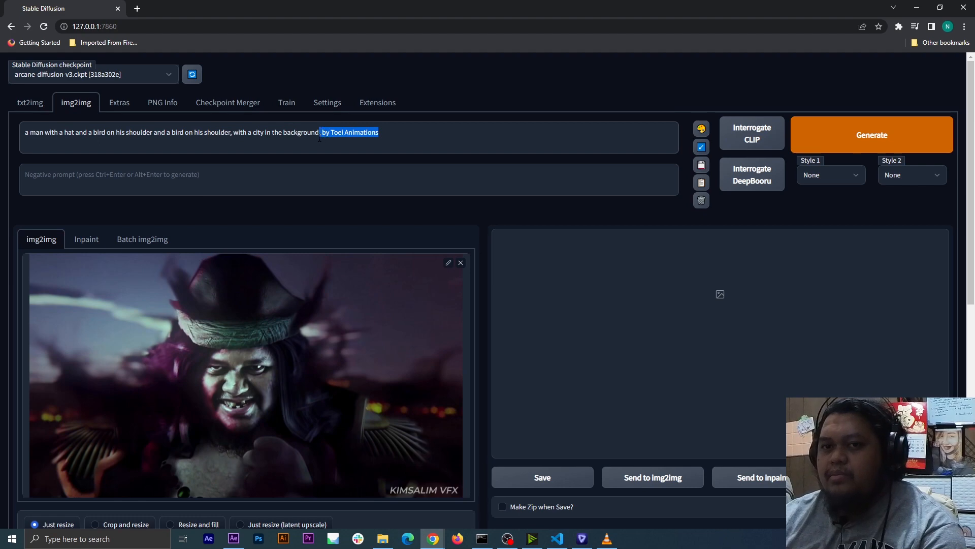
{"action": "left_click", "coordinate": [476, 149]}
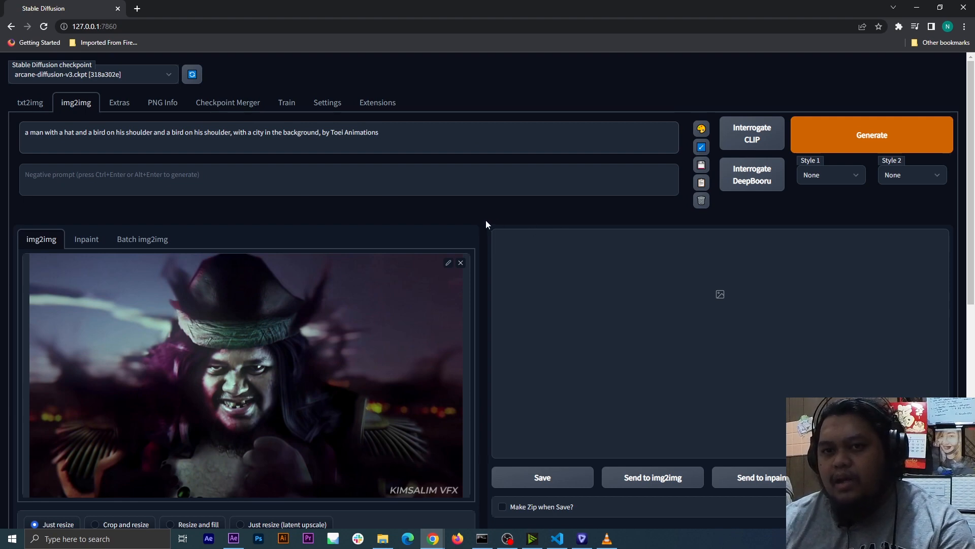
Set the img2img output width to 896 to suit the widescreen source frame
{"action": "scroll", "coordinate": [486, 220], "scroll_direction": "down", "scroll_amount": 2}
{"action": "scroll", "coordinate": [485, 220], "scroll_direction": "up", "scroll_amount": 2}
{"action": "scroll", "coordinate": [486, 221], "scroll_direction": "down", "scroll_amount": 4}
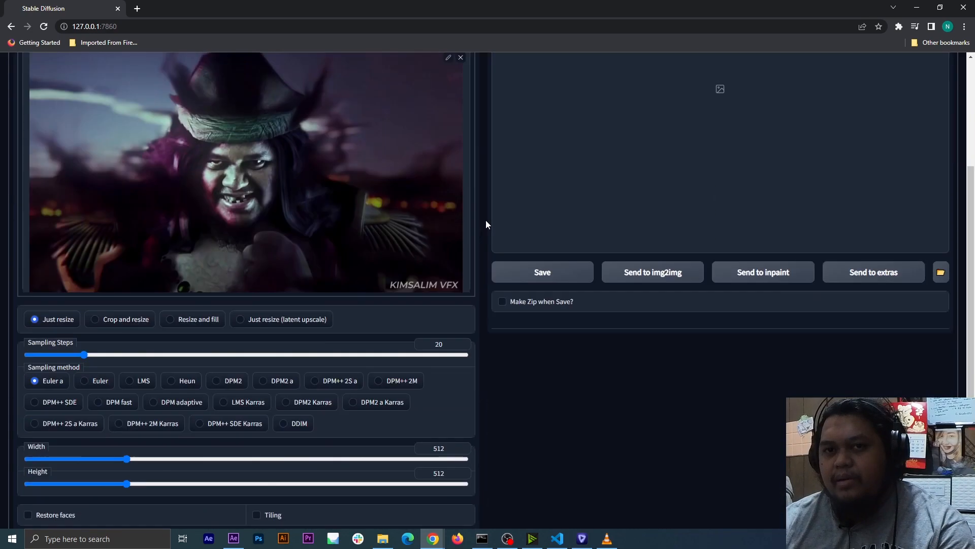
{"action": "scroll", "coordinate": [485, 220], "scroll_direction": "down", "scroll_amount": 3}
{"action": "scroll", "coordinate": [486, 221], "scroll_direction": "up", "scroll_amount": 7}
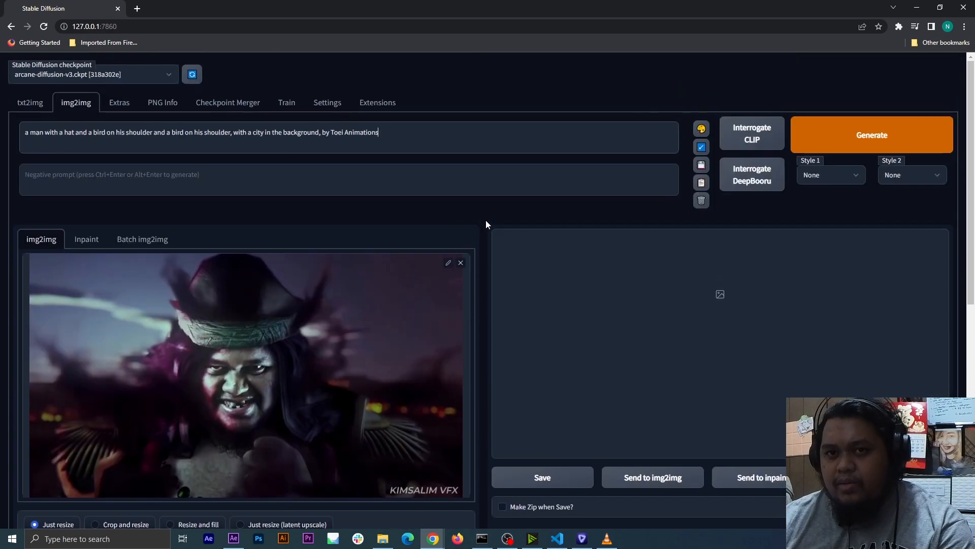
{"action": "scroll", "coordinate": [486, 220], "scroll_direction": "down", "scroll_amount": 5}
{"action": "scroll", "coordinate": [486, 221], "scroll_direction": "up", "scroll_amount": 2}
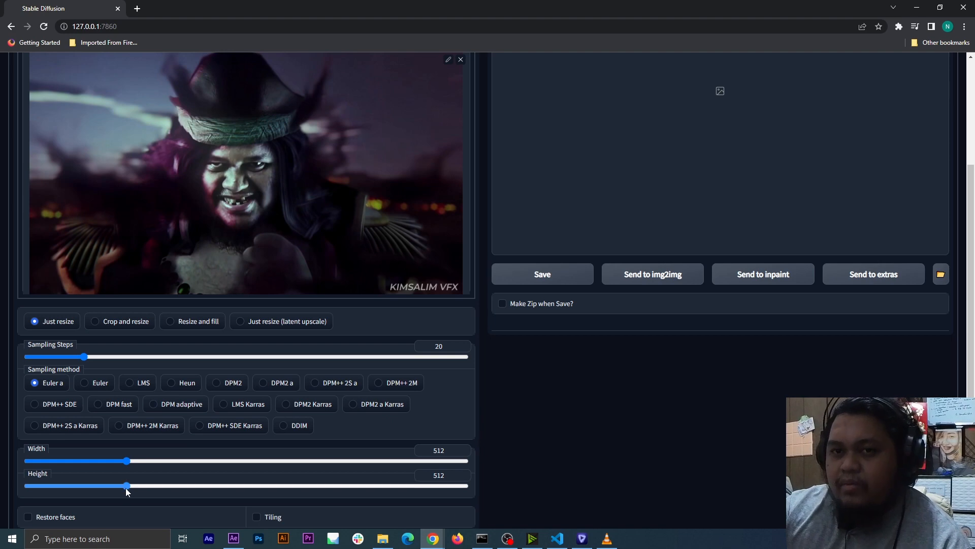
{"action": "left_click_drag", "start_coordinate": [126, 490], "coordinate": [218, 468]}
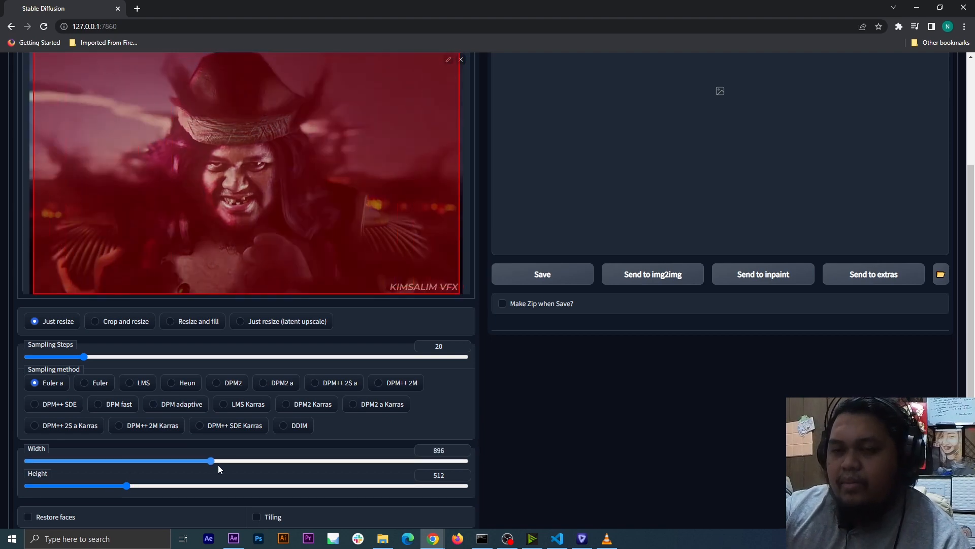
{"action": "scroll", "coordinate": [445, 401], "scroll_direction": "up", "scroll_amount": 3}
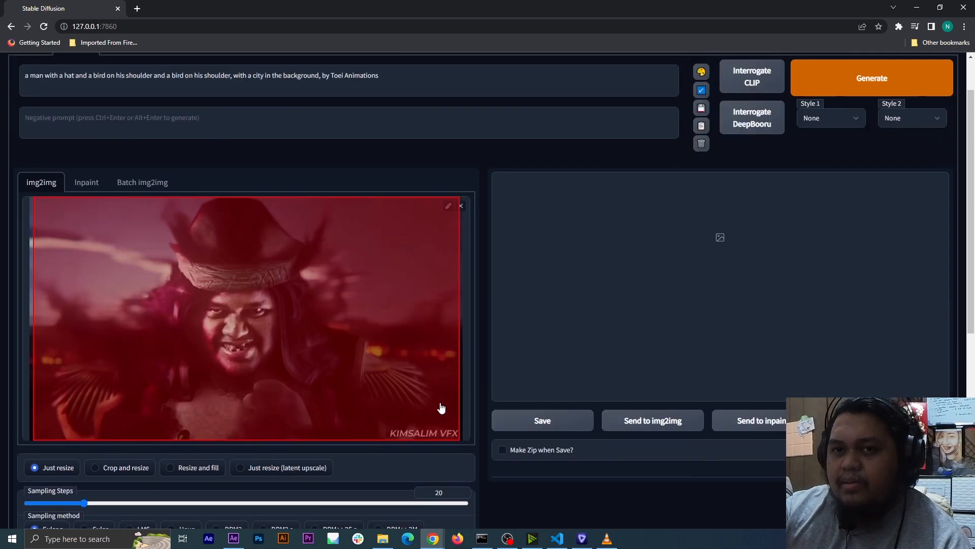
Lower the CFG Scale to 1.5 and the denoising strength to 0.7
{"action": "scroll", "coordinate": [441, 408], "scroll_direction": "down", "scroll_amount": 7}
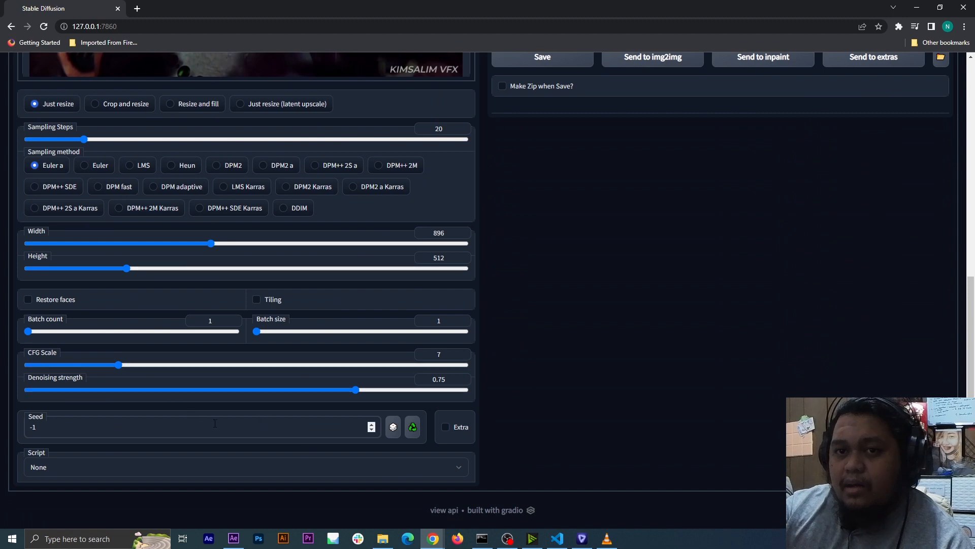
{"action": "left_click_drag", "start_coordinate": [118, 364], "coordinate": [36, 370]}
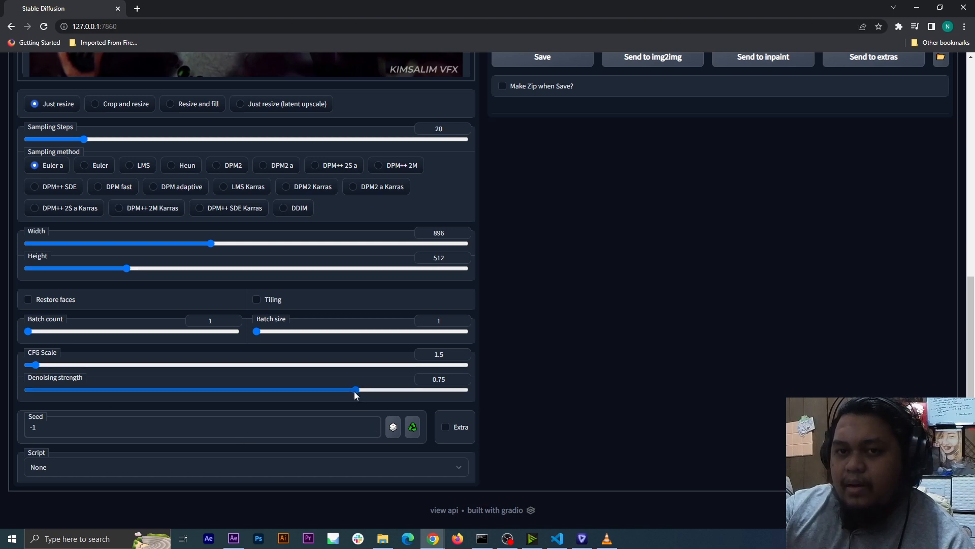
{"action": "left_click_drag", "start_coordinate": [355, 391], "coordinate": [334, 392]}
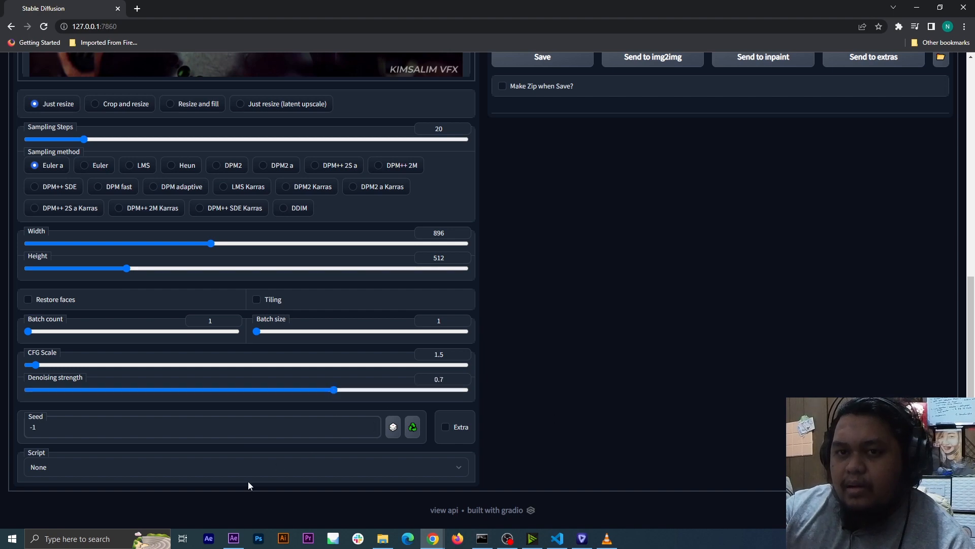
Choose the img2img alternative test script and disable its sampling method, prompt, sampling steps and denoising strength overrides
{"action": "left_click", "coordinate": [117, 468]}
{"action": "left_click", "coordinate": [82, 387]}
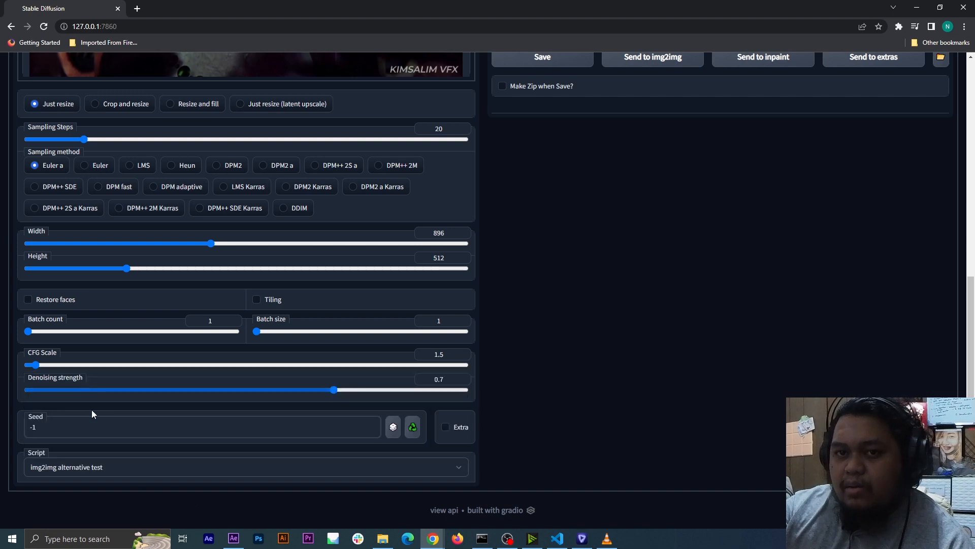
{"action": "scroll", "coordinate": [168, 467], "scroll_direction": "down", "scroll_amount": 1}
{"action": "scroll", "coordinate": [169, 461], "scroll_direction": "down", "scroll_amount": 3}
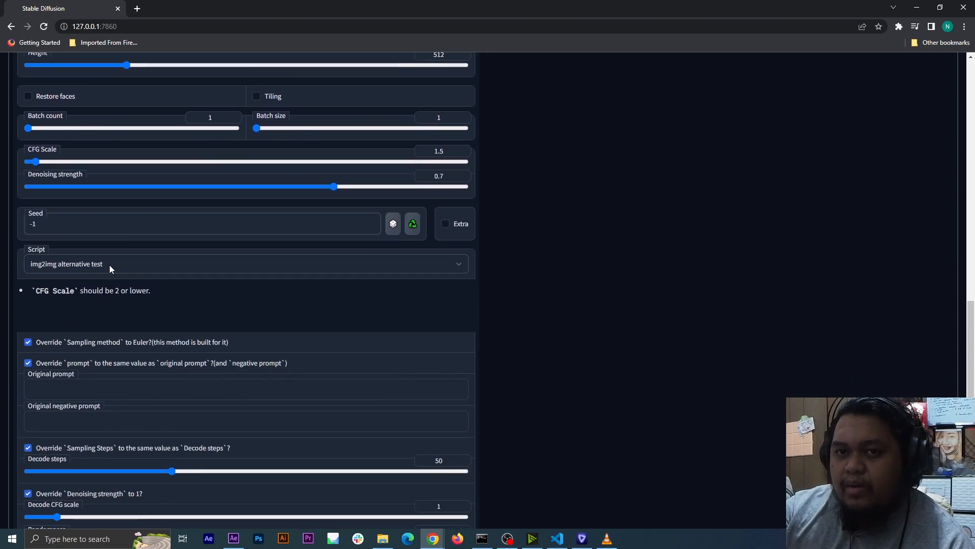
{"action": "scroll", "coordinate": [111, 284], "scroll_direction": "down", "scroll_amount": 1}
{"action": "scroll", "coordinate": [114, 304], "scroll_direction": "down", "scroll_amount": 1}
{"action": "left_click", "coordinate": [28, 250]}
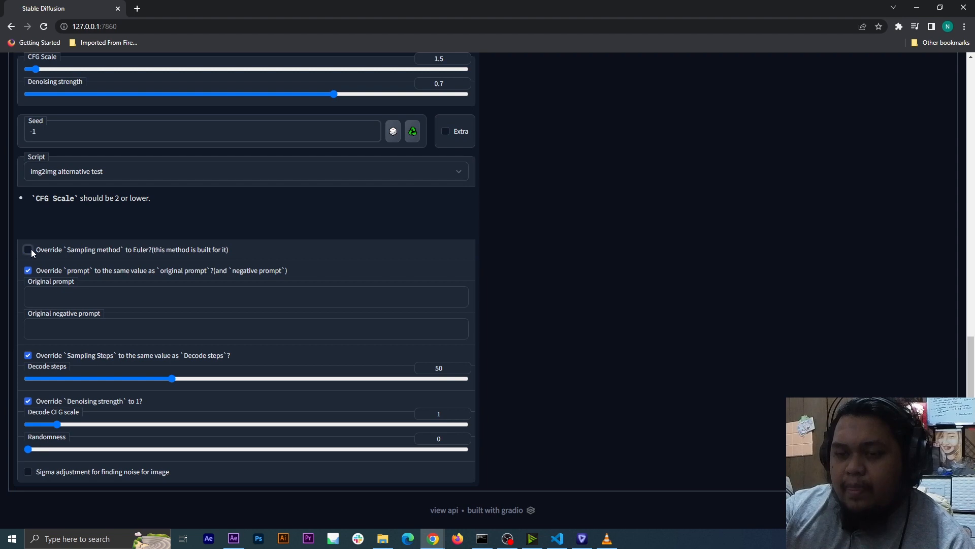
{"action": "left_click", "coordinate": [29, 270]}
{"action": "left_click", "coordinate": [29, 356]}
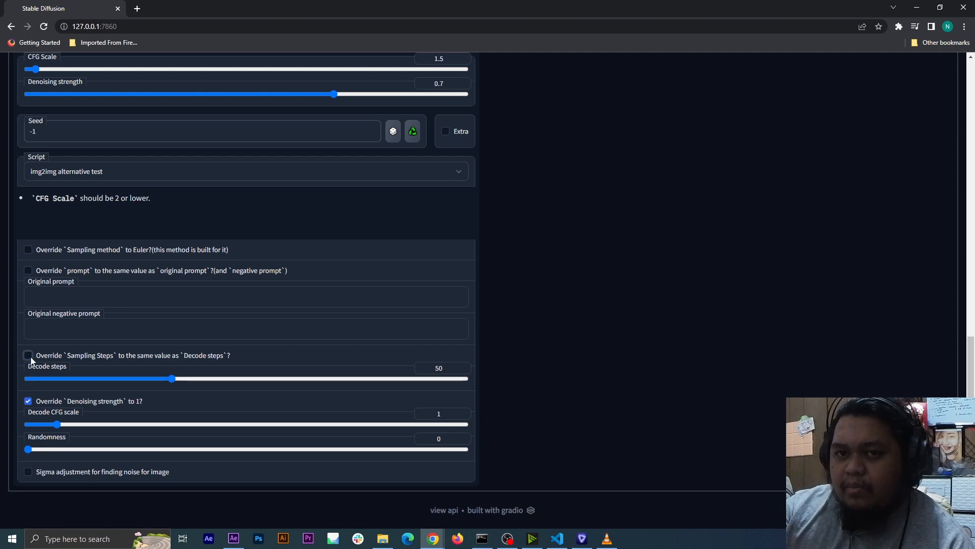
{"action": "left_click", "coordinate": [29, 402]}
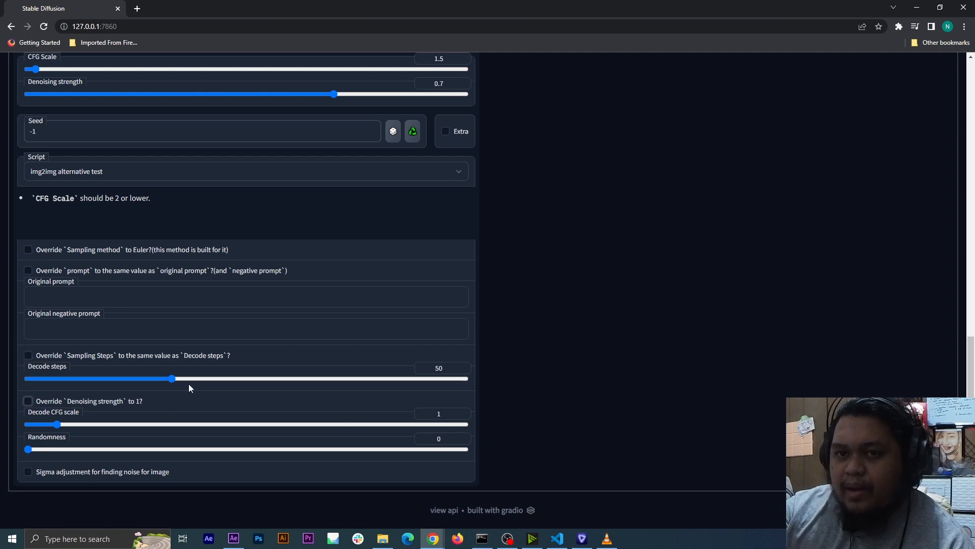
Set the script's decode steps to 10 and enable sigma adjustment for finding noise for image
{"action": "left_click_drag", "start_coordinate": [173, 379], "coordinate": [55, 399]}
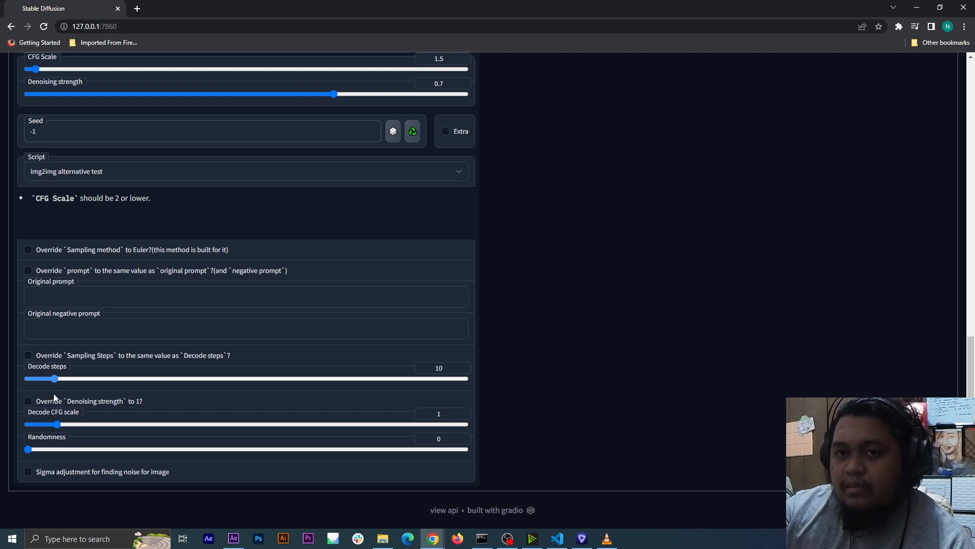
{"action": "left_click", "coordinate": [28, 472]}
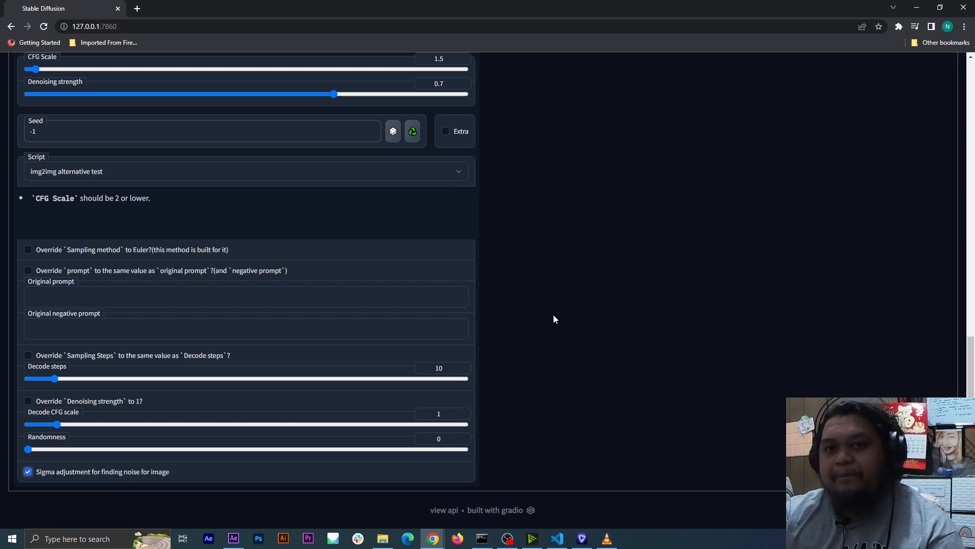
Select LMS Karras as the sampling method and generate the stylized image
{"action": "scroll", "coordinate": [554, 318], "scroll_direction": "up", "scroll_amount": 3}
{"action": "scroll", "coordinate": [553, 315], "scroll_direction": "up", "scroll_amount": 3}
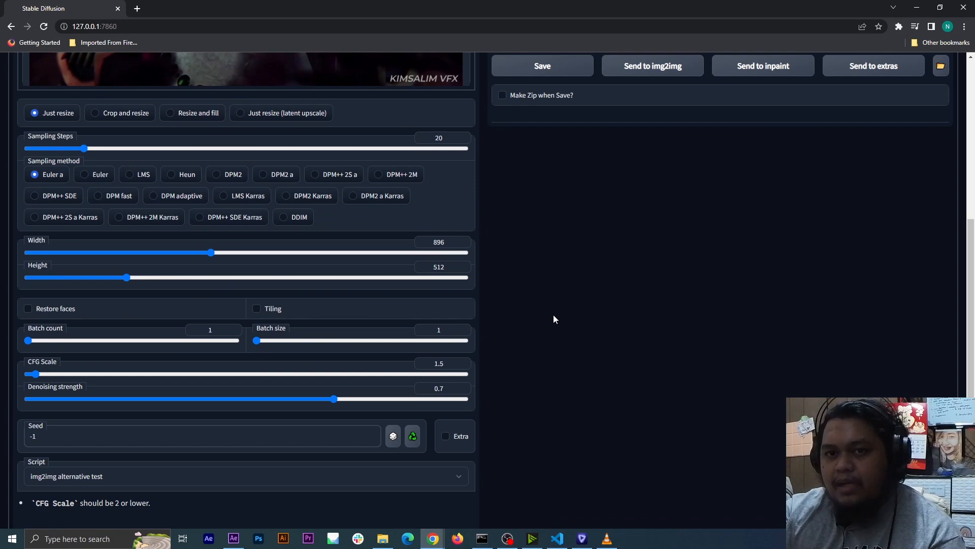
{"action": "scroll", "coordinate": [553, 315], "scroll_direction": "up", "scroll_amount": 1}
{"action": "scroll", "coordinate": [553, 318], "scroll_direction": "up", "scroll_amount": 2}
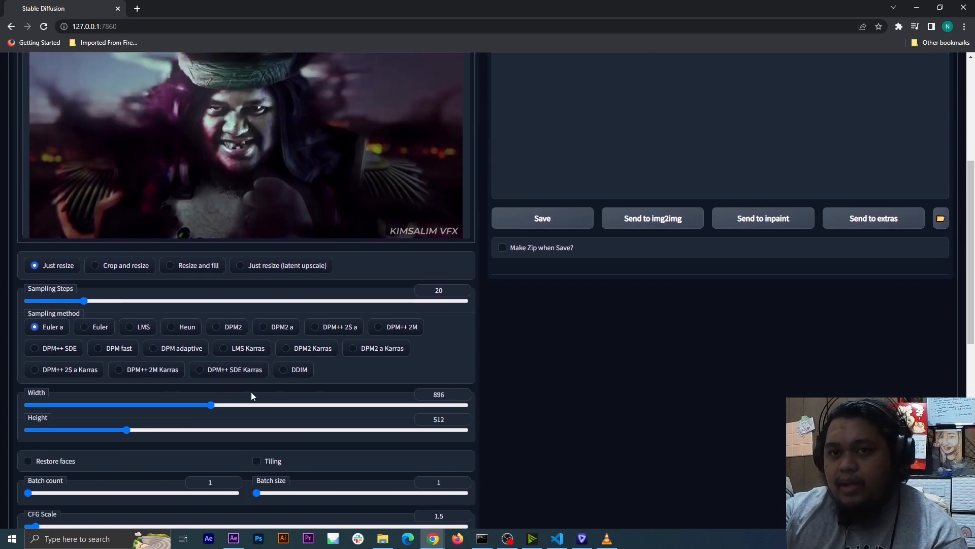
{"action": "left_click", "coordinate": [234, 351]}
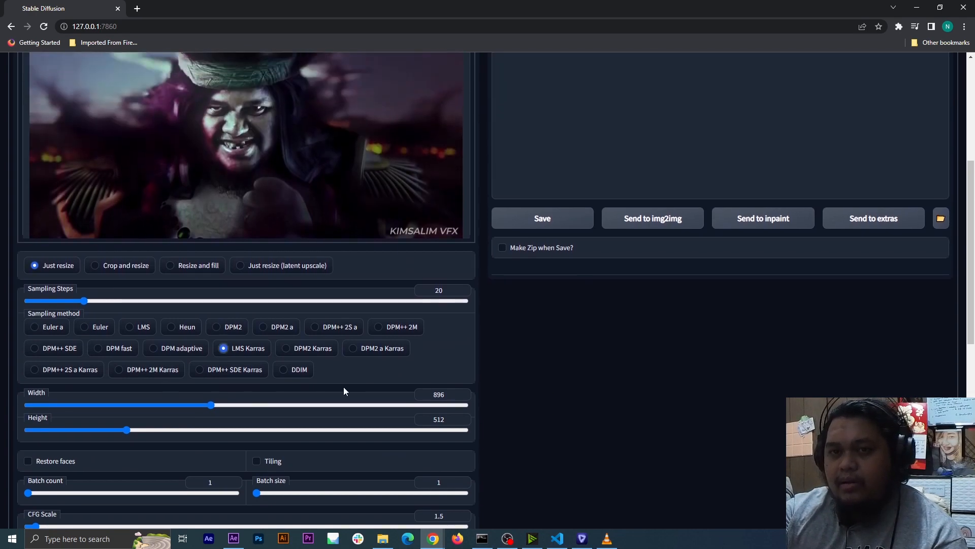
{"action": "scroll", "coordinate": [501, 398], "scroll_direction": "up", "scroll_amount": 4}
{"action": "scroll", "coordinate": [450, 412], "scroll_direction": "up", "scroll_amount": 1}
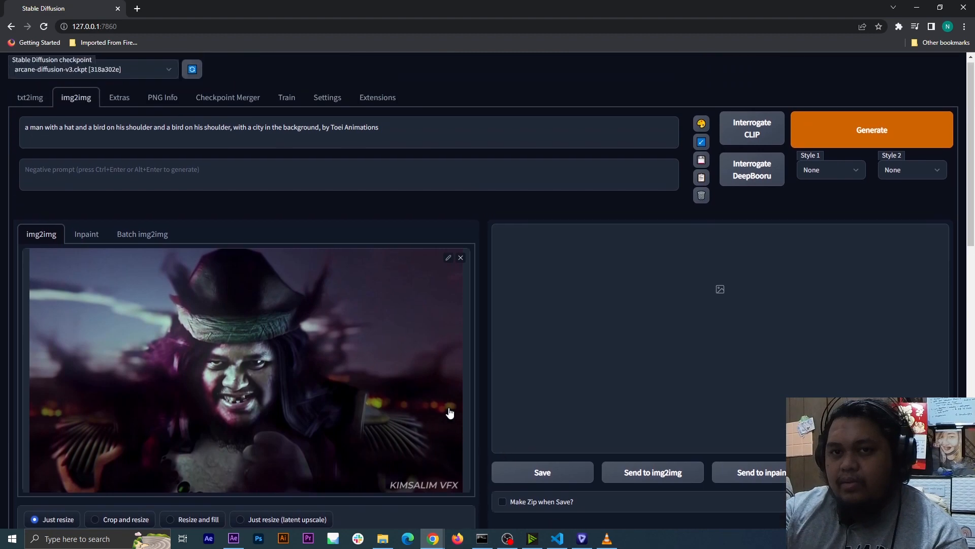
{"action": "left_click", "coordinate": [813, 130]}
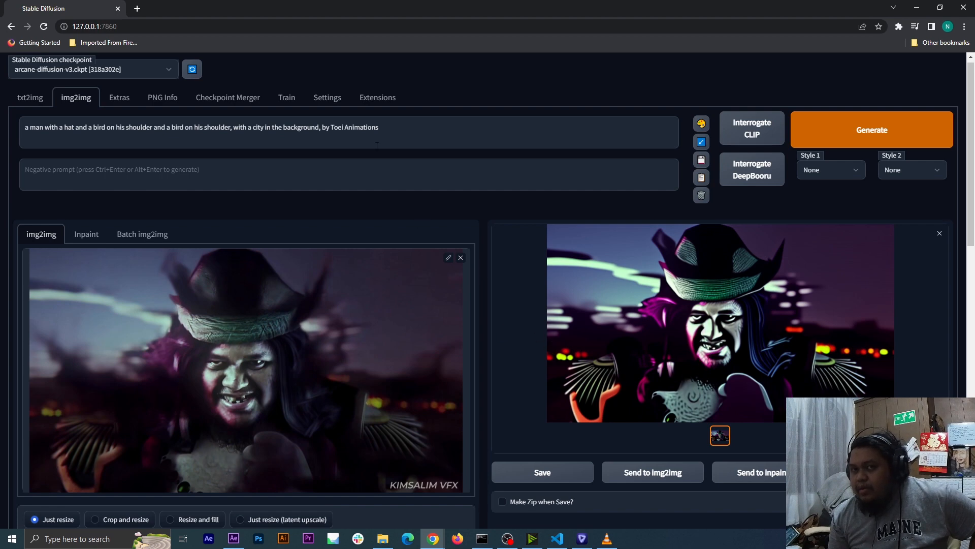
Replace "by Toei Animations" at the end of the prompt with "Arcane style" and generate the image again
{"action": "left_click_drag", "start_coordinate": [392, 130], "coordinate": [324, 136]}
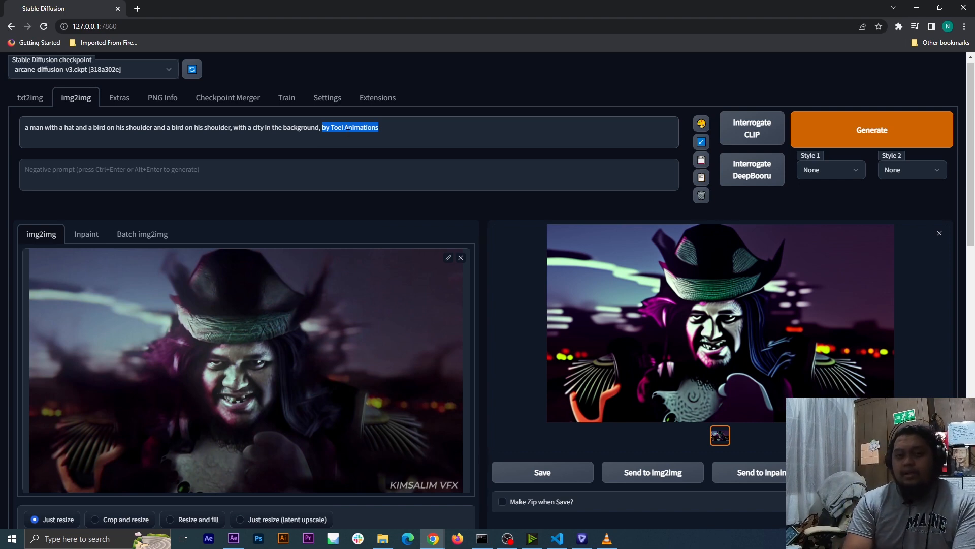
{"action": "key", "text": "BackSpace"}
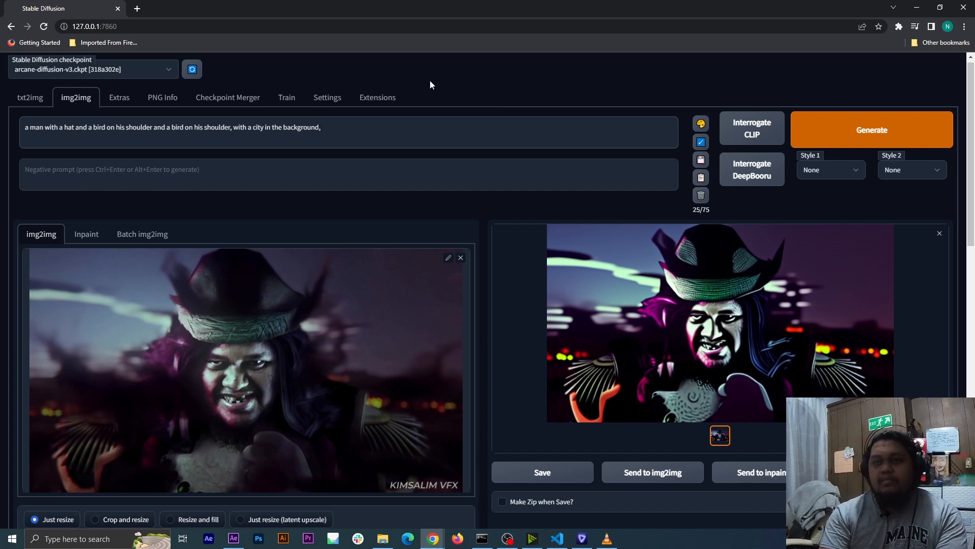
{"action": "type", "text": "arca"}
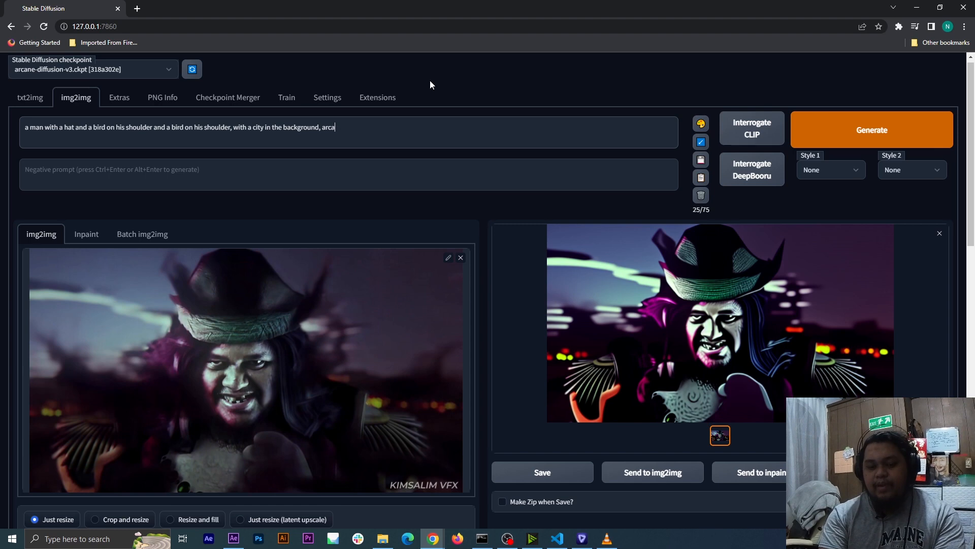
{"action": "type", "text": "ne"}
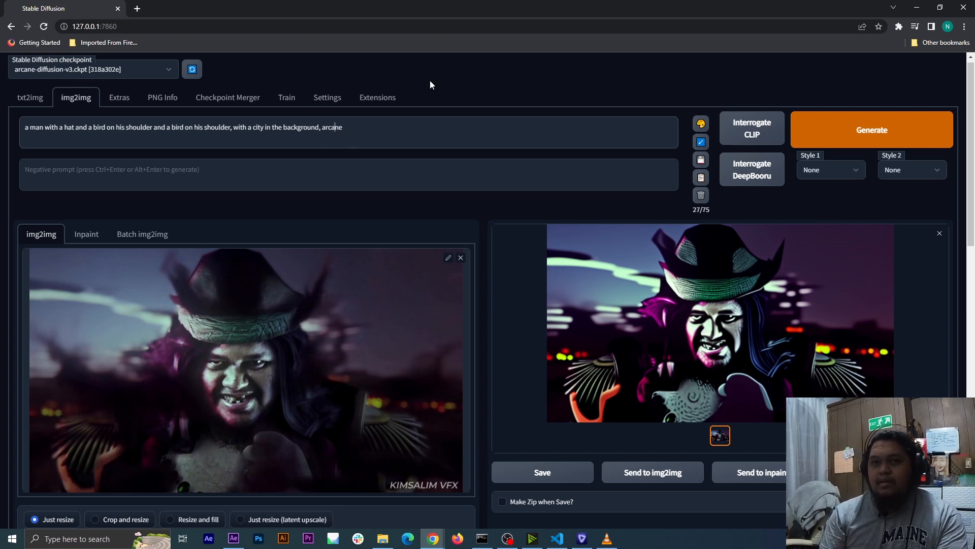
{"action": "key", "text": "Left"}
{"action": "key", "text": "Left"}
{"action": "key", "text": "Left"}
{"action": "key", "text": "Left"}
{"action": "key", "text": "Left"}
{"action": "key", "text": "BackSpace"}
{"action": "type", "text": "A"}
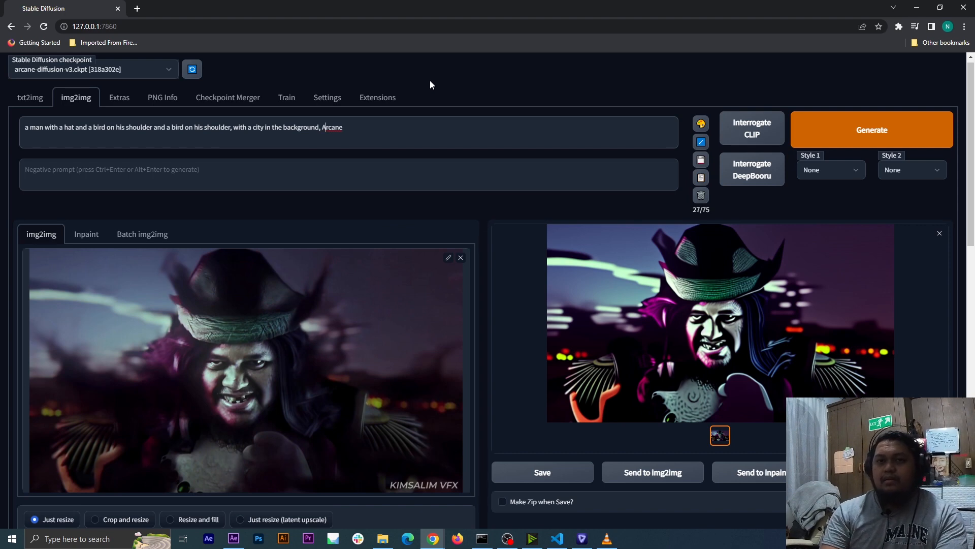
{"action": "key", "text": "End"}
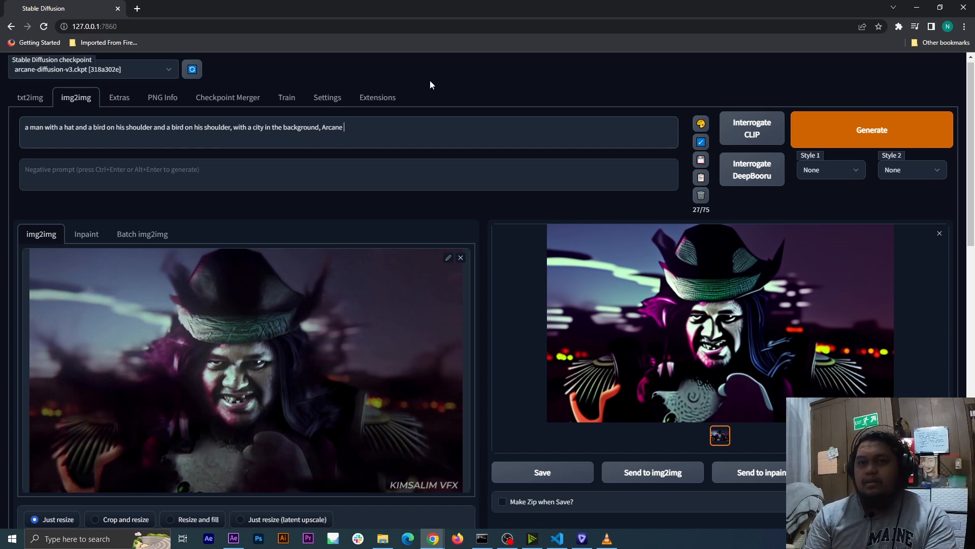
{"action": "type", "text": "style"}
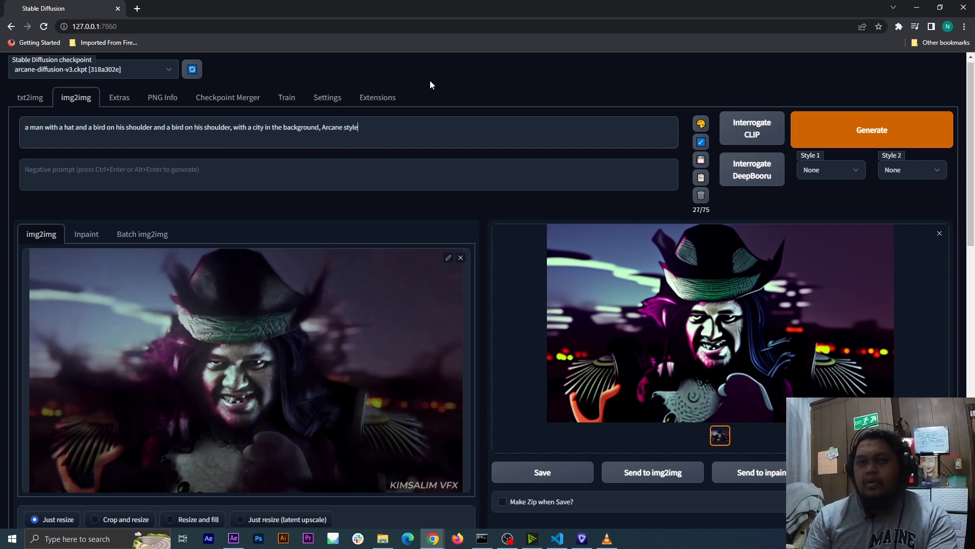
{"action": "key", "text": "ctrl+Return"}
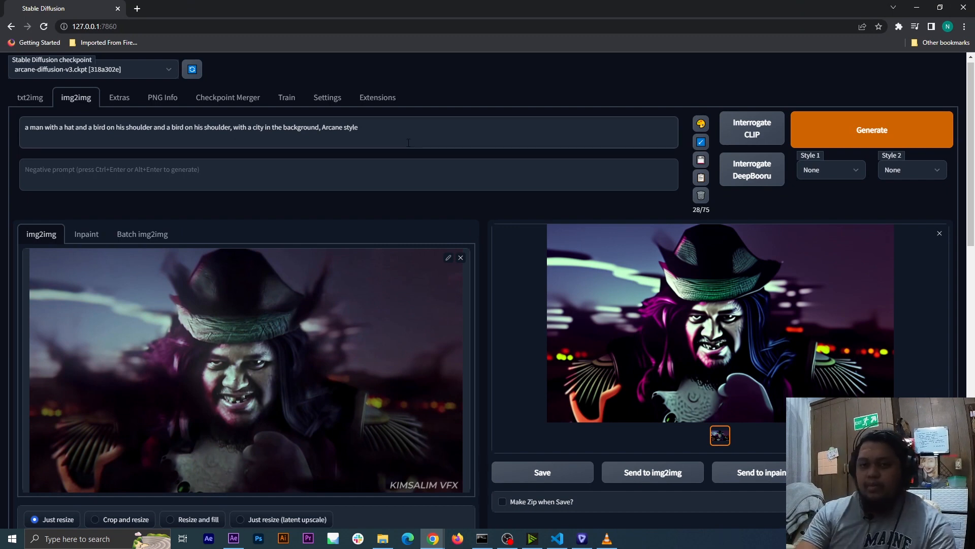
Change the prompt's style phrase to lowercase "arcane style" and regenerate the image
{"action": "key", "text": "BackSpace"}
{"action": "type", "text": "a"}
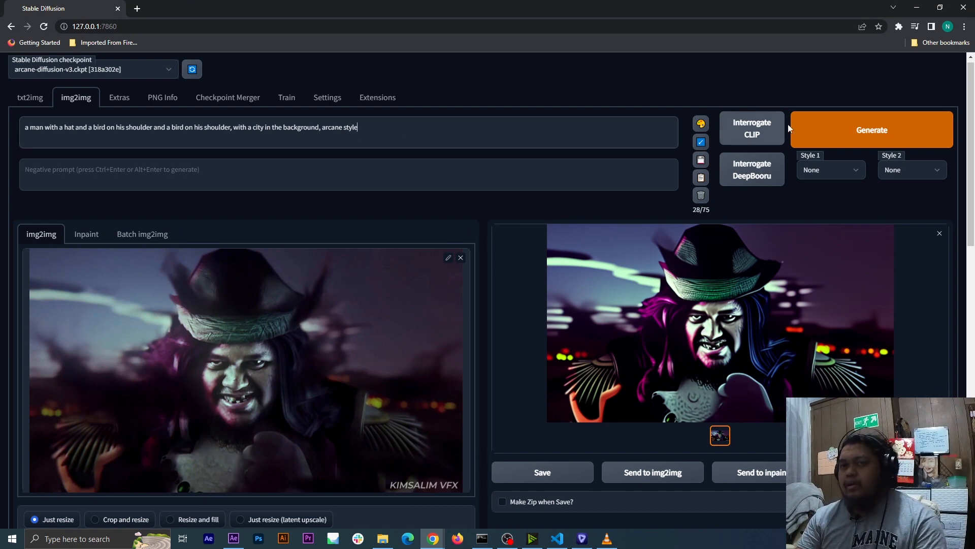
{"action": "left_click", "coordinate": [813, 130]}
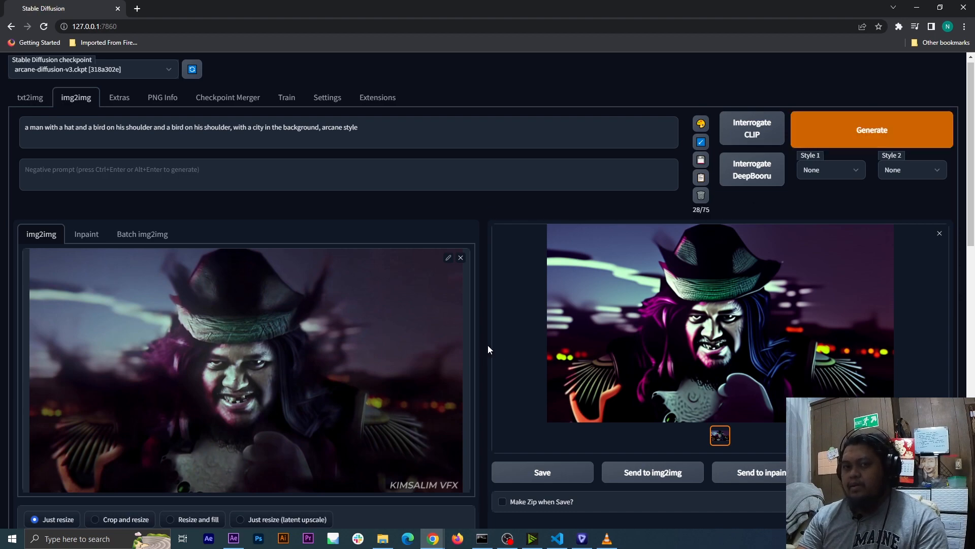
Lower the sampling steps to 5, generate the image and inspect the result enlarged
{"action": "scroll", "coordinate": [496, 346], "scroll_direction": "down", "scroll_amount": 6}
{"action": "scroll", "coordinate": [316, 396], "scroll_direction": "up", "scroll_amount": 4}
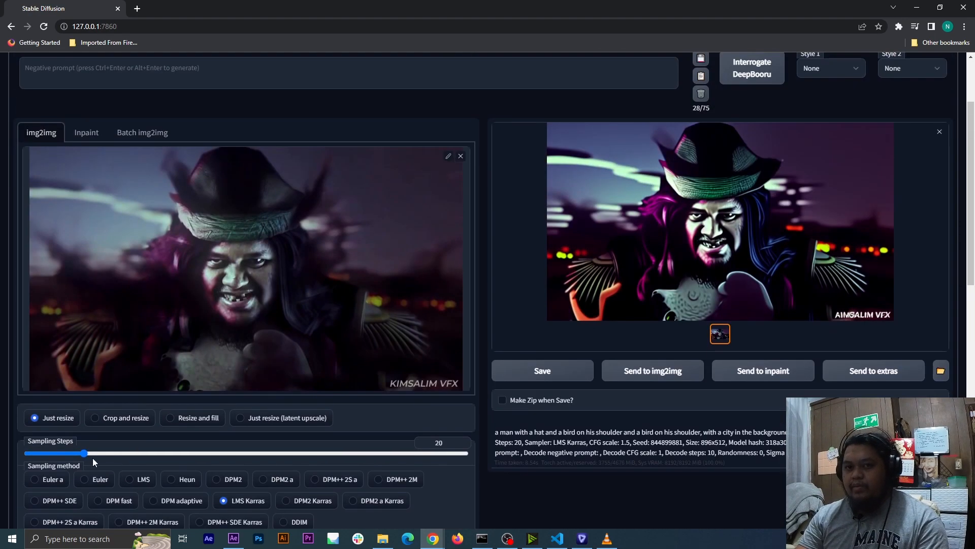
{"action": "left_click_drag", "start_coordinate": [85, 453], "coordinate": [40, 453]}
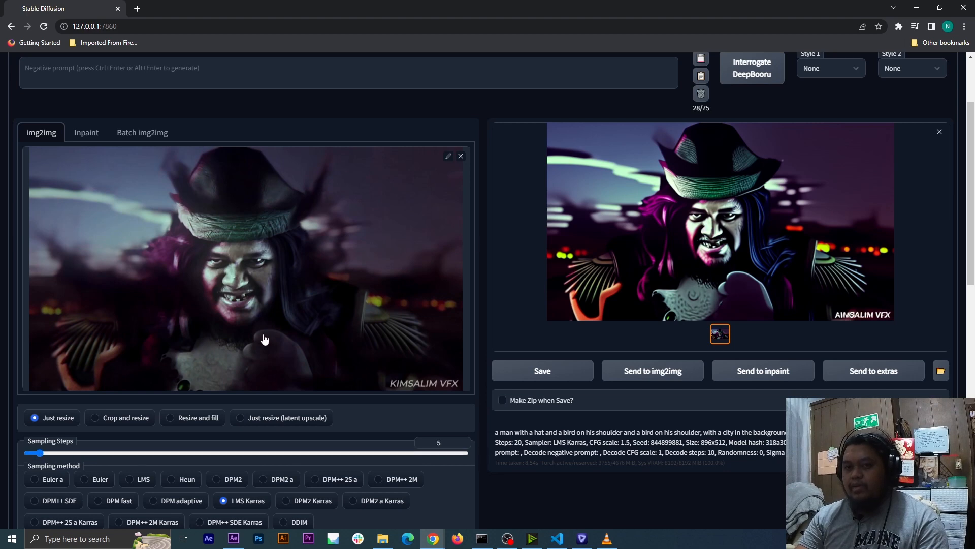
{"action": "scroll", "coordinate": [264, 338], "scroll_direction": "up", "scroll_amount": 3}
{"action": "left_click", "coordinate": [833, 130]}
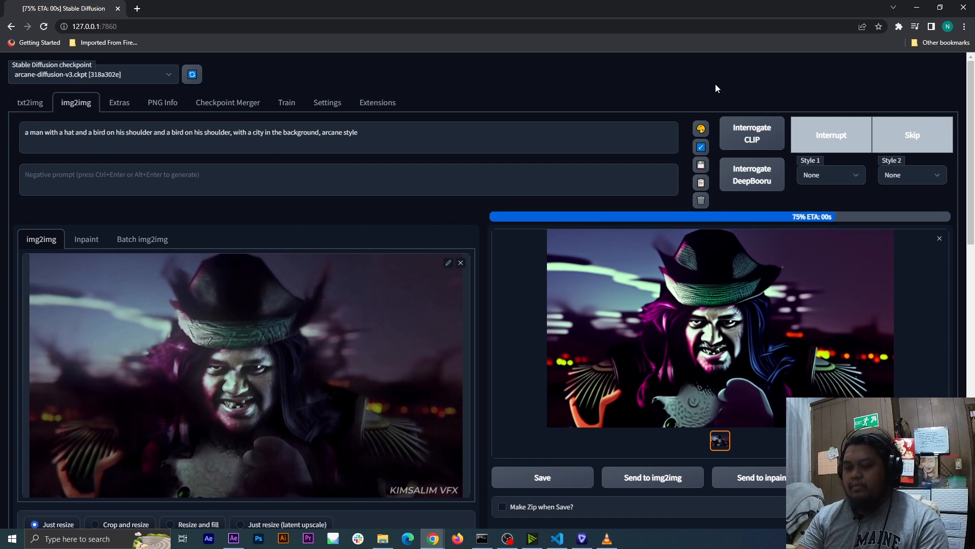
{"action": "left_click", "coordinate": [801, 355]}
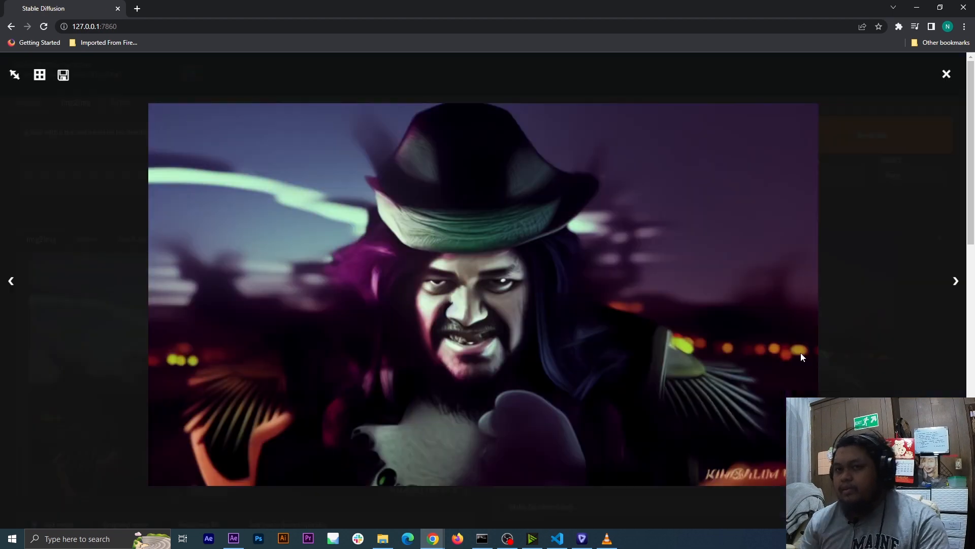
{"action": "left_click", "coordinate": [887, 334]}
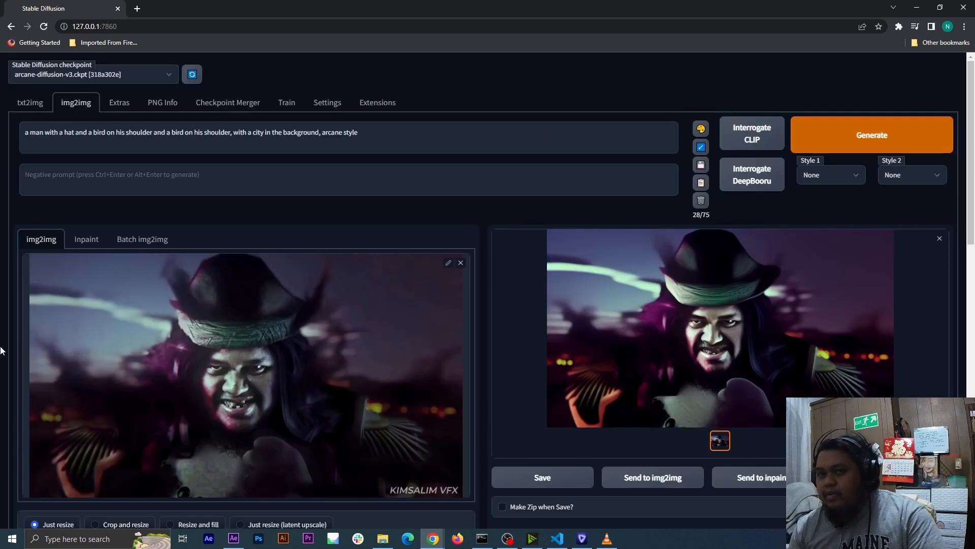
Reduce the sampling steps to 3 and generate the image again
{"action": "scroll", "coordinate": [1, 355], "scroll_direction": "down", "scroll_amount": 2}
{"action": "scroll", "coordinate": [21, 376], "scroll_direction": "down", "scroll_amount": 3}
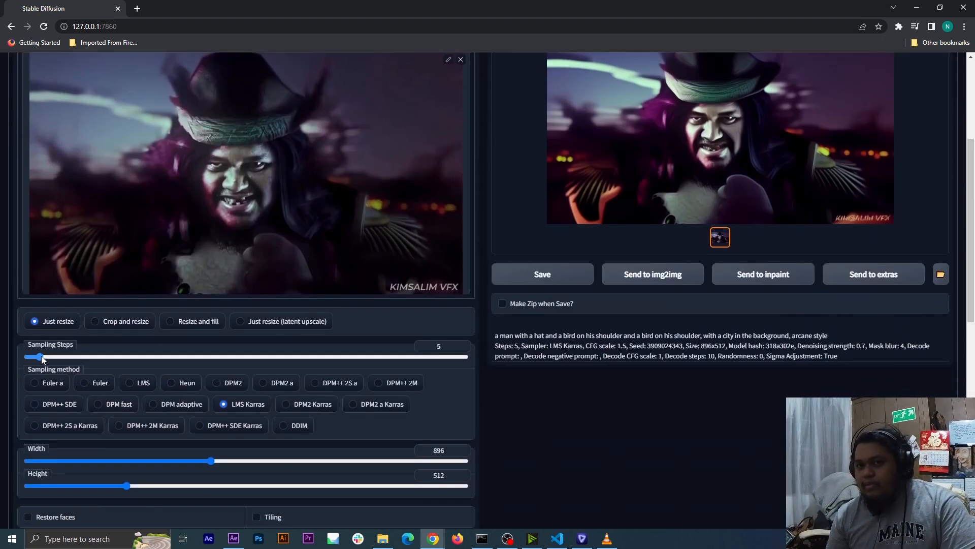
{"action": "left_click", "coordinate": [46, 357]}
{"action": "left_click_drag", "start_coordinate": [46, 359], "coordinate": [35, 360]}
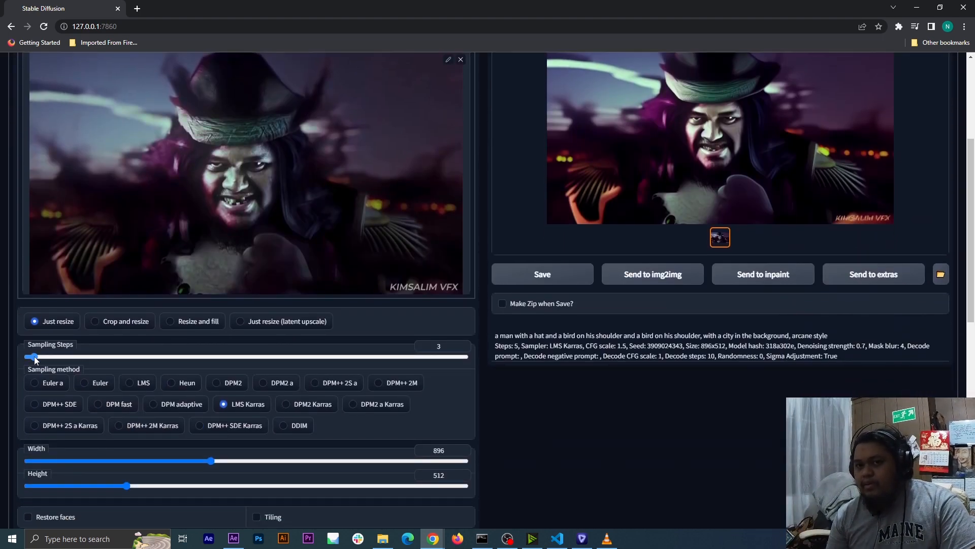
{"action": "scroll", "coordinate": [35, 359], "scroll_direction": "up", "scroll_amount": 5}
{"action": "left_click", "coordinate": [872, 134]}
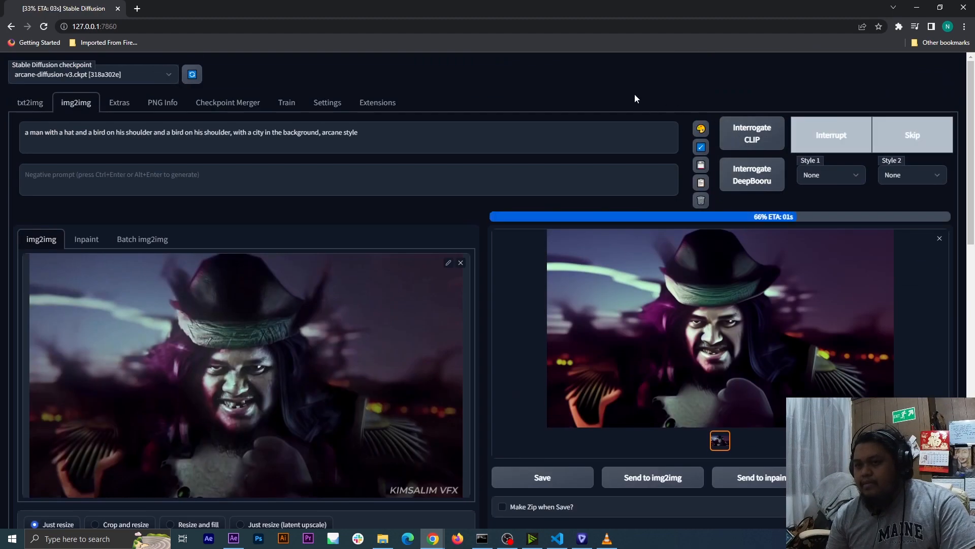
Raise the sampling steps to 10 and regenerate the image
{"action": "scroll", "coordinate": [419, 308], "scroll_direction": "down", "scroll_amount": 4}
{"action": "left_click_drag", "start_coordinate": [35, 359], "coordinate": [54, 358]}
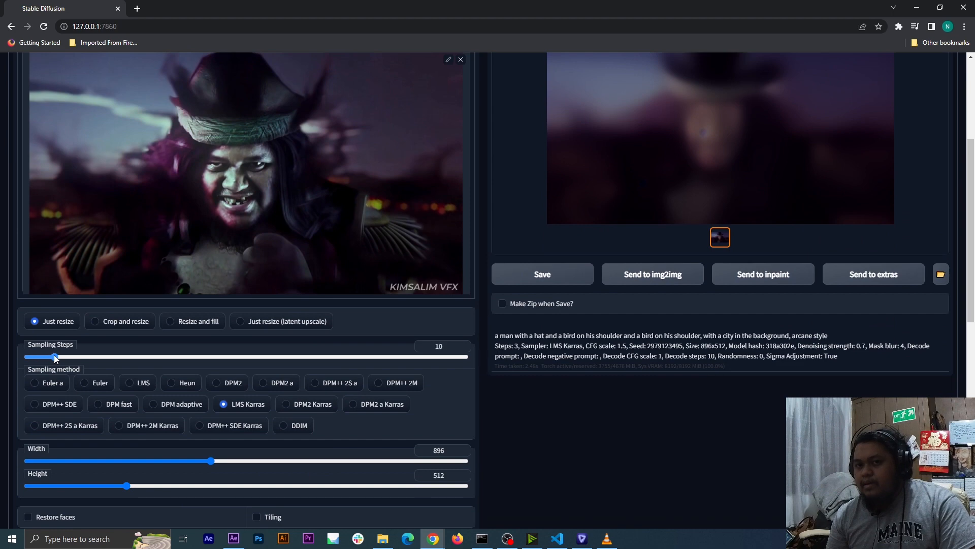
{"action": "scroll", "coordinate": [827, 322], "scroll_direction": "up", "scroll_amount": 4}
{"action": "left_click", "coordinate": [813, 146]}
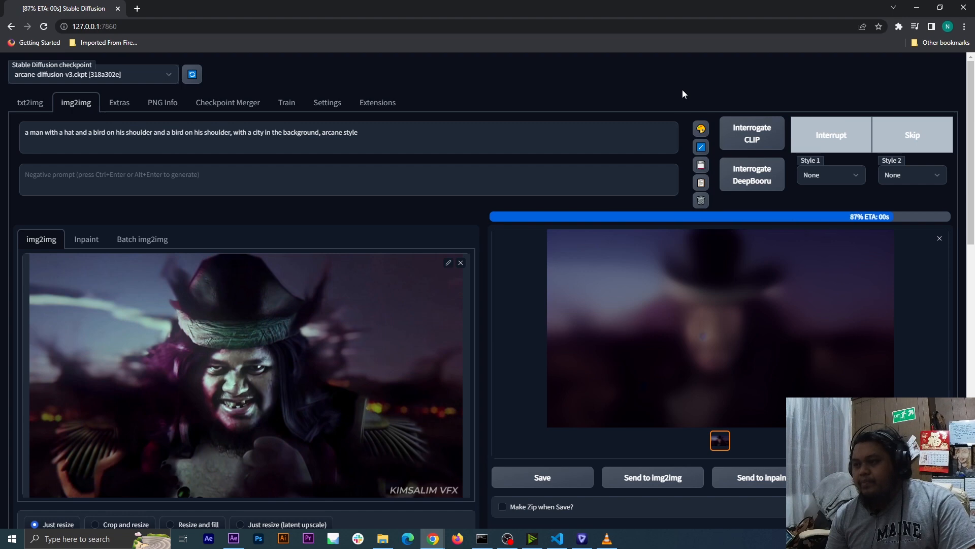
Set the sampling steps to 6, generate the image and check the result at full size
{"action": "scroll", "coordinate": [624, 131], "scroll_direction": "down", "scroll_amount": 2}
{"action": "mouse_move", "coordinate": [51, 459]}
{"action": "left_mouse_down"}
{"action": "mouse_move", "coordinate": [65, 462]}
{"action": "mouse_move", "coordinate": [46, 461]}
{"action": "left_mouse_up"}
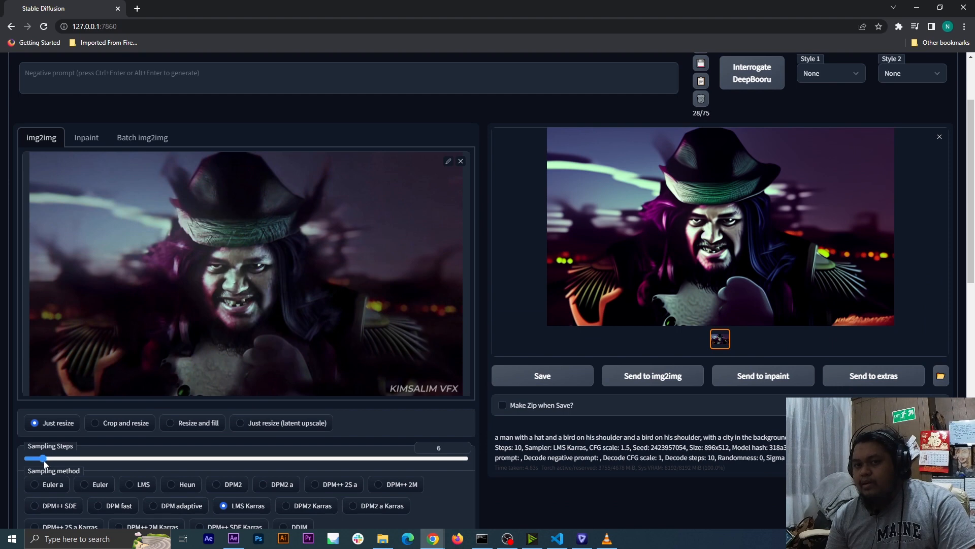
{"action": "scroll", "coordinate": [849, 224], "scroll_direction": "up", "scroll_amount": 2}
{"action": "left_click", "coordinate": [859, 131]}
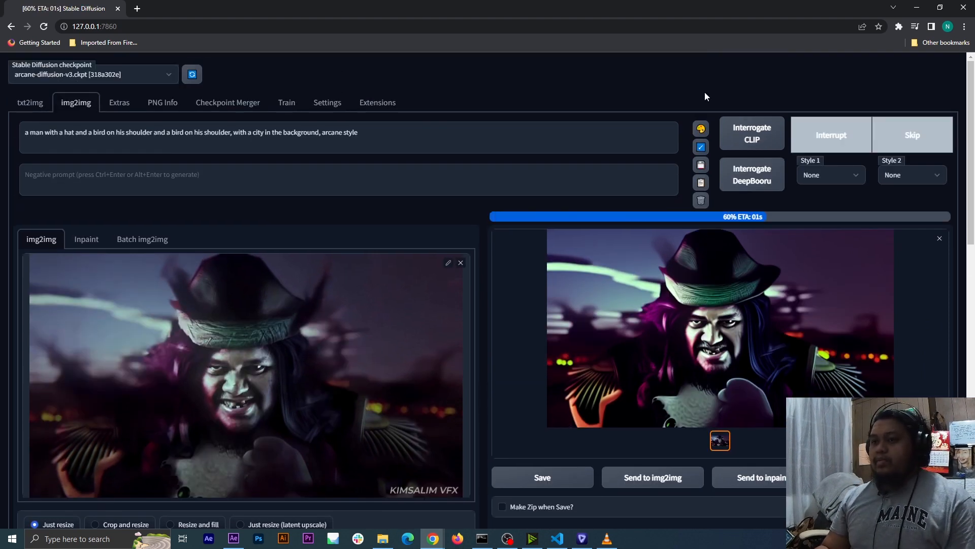
{"action": "left_click", "coordinate": [770, 346]}
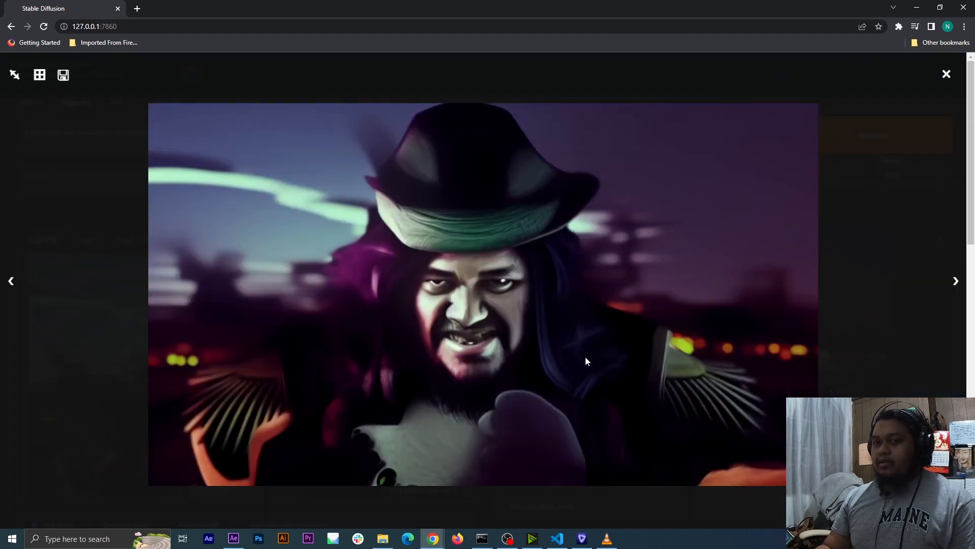
{"action": "left_click", "coordinate": [903, 349]}
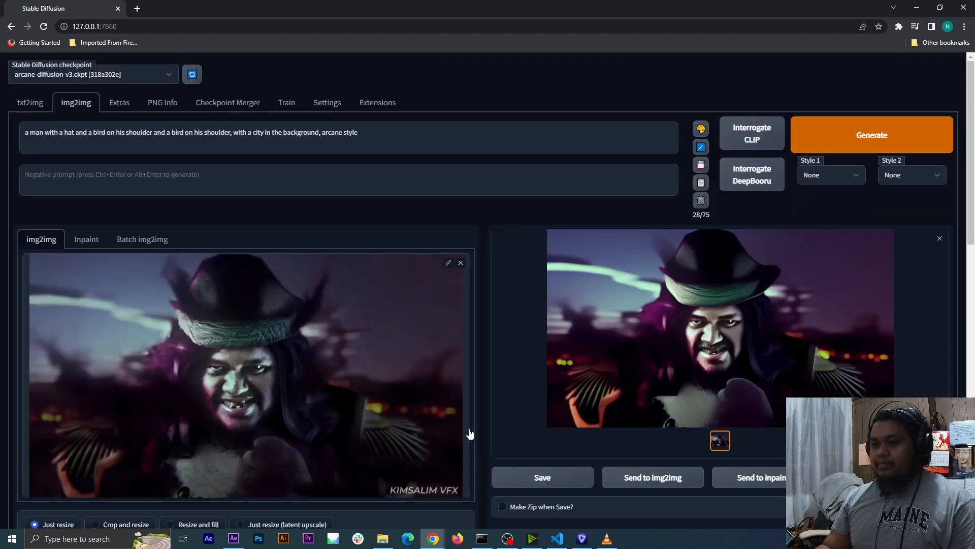
Enable Restore faces, regenerate the image and examine the face in the enlarged result
{"action": "scroll", "coordinate": [480, 382], "scroll_direction": "down", "scroll_amount": 3}
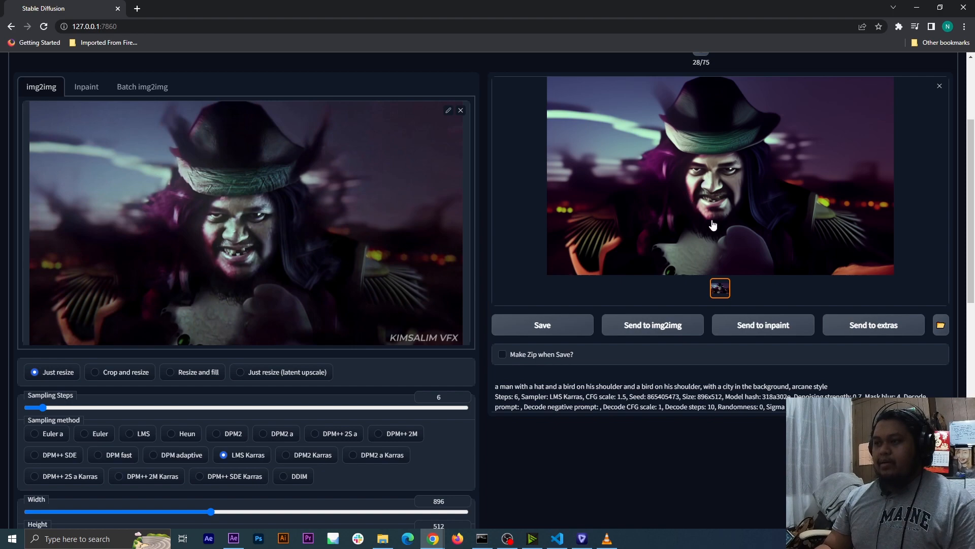
{"action": "scroll", "coordinate": [579, 325], "scroll_direction": "down", "scroll_amount": 4}
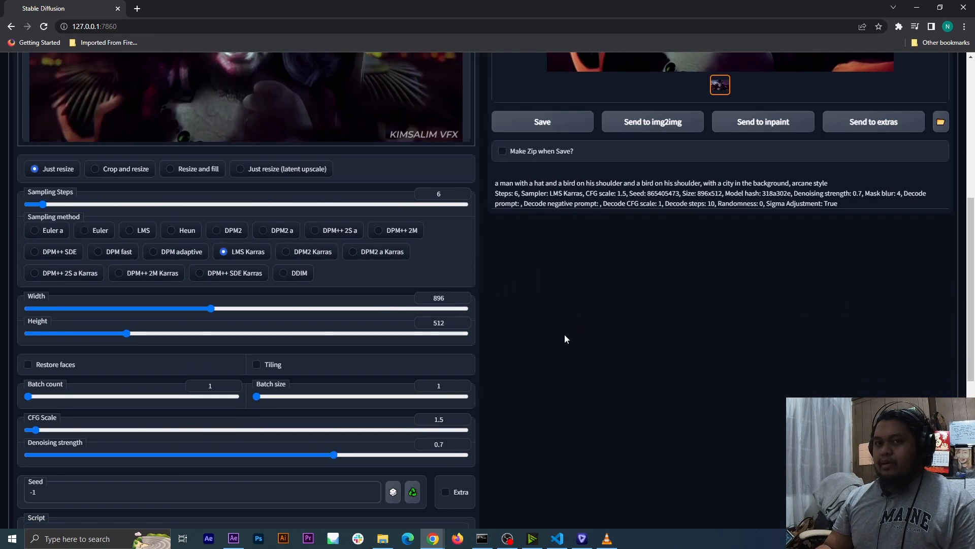
{"action": "scroll", "coordinate": [563, 339], "scroll_direction": "up", "scroll_amount": 5}
{"action": "scroll", "coordinate": [562, 338], "scroll_direction": "down", "scroll_amount": 5}
{"action": "left_click", "coordinate": [28, 364]}
{"action": "scroll", "coordinate": [77, 374], "scroll_direction": "up", "scroll_amount": 6}
{"action": "left_click", "coordinate": [845, 88]}
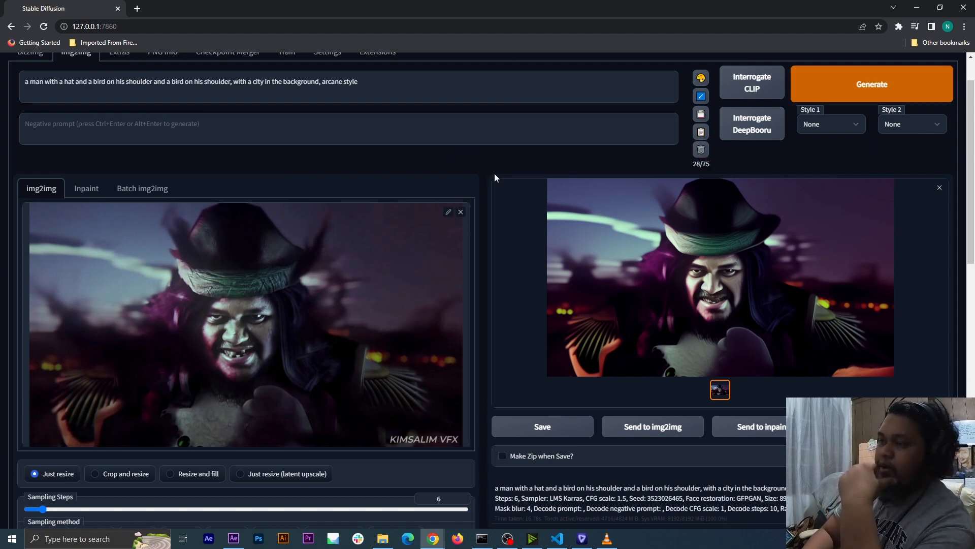
{"action": "left_click", "coordinate": [713, 291]}
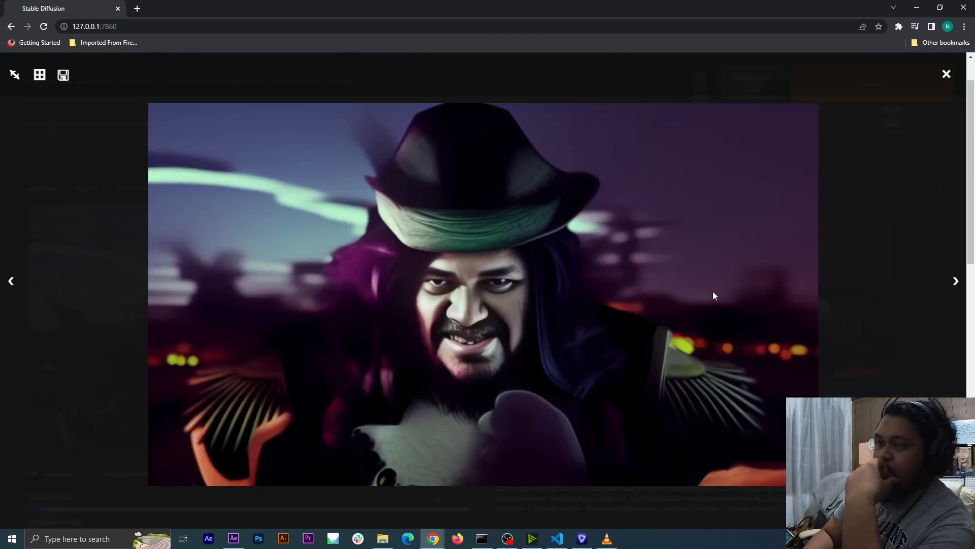
{"action": "left_click", "coordinate": [906, 235]}
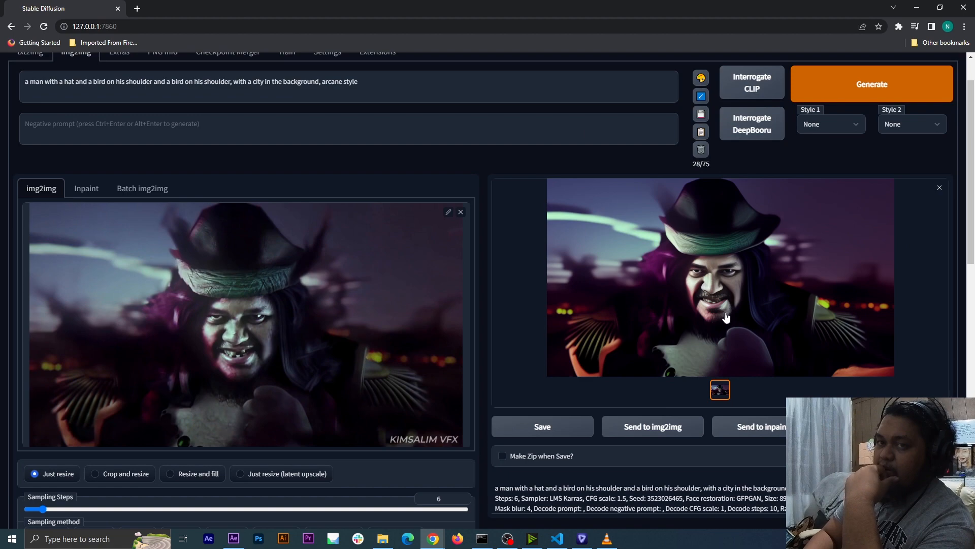
Disable Restore faces and generate the image again
{"action": "scroll", "coordinate": [159, 363], "scroll_direction": "down", "scroll_amount": 5}
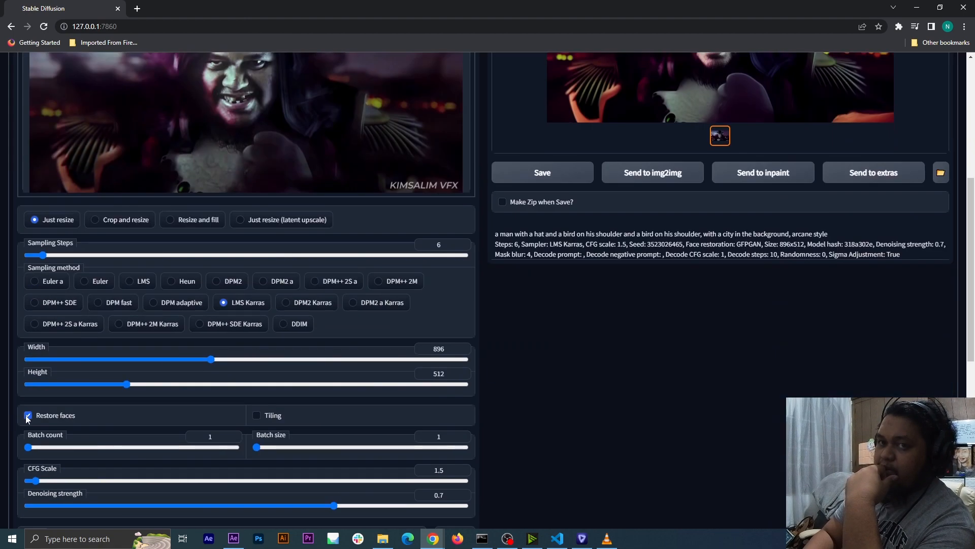
{"action": "scroll", "coordinate": [51, 414], "scroll_direction": "up", "scroll_amount": 6}
{"action": "left_click", "coordinate": [872, 135]}
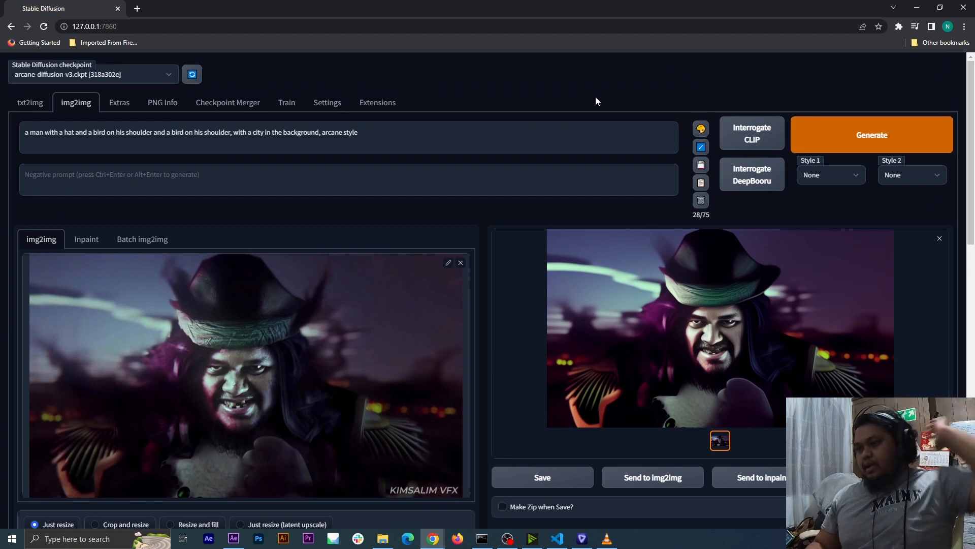
Add the negative prompt "blurry, blotches, blown-out, speckles, noise, dust, maximalist" and regenerate the image
{"action": "left_click", "coordinate": [417, 179]}
{"action": "type", "text": "blurry, blotches, blown-out, speckles, noise, dust, maximalist"}
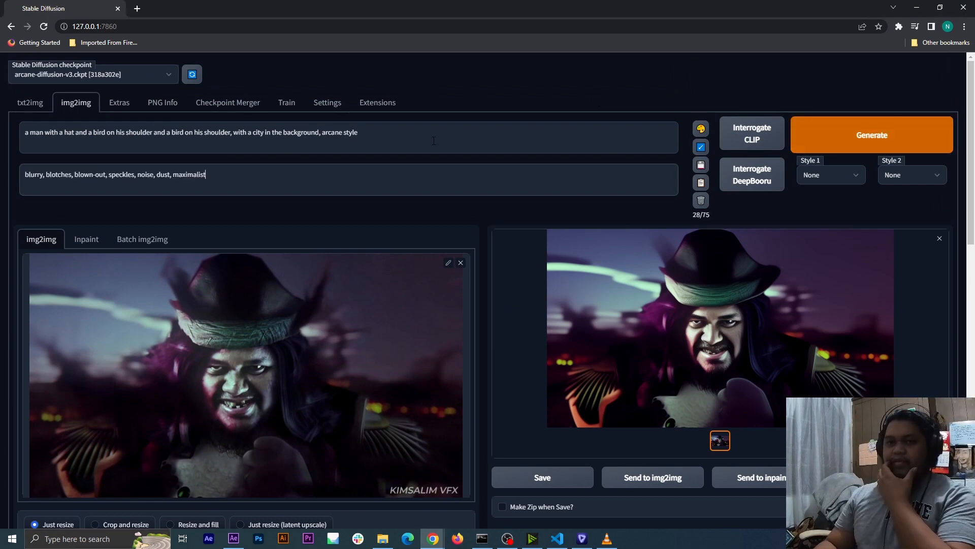
{"action": "left_click_drag", "start_coordinate": [206, 174], "coordinate": [24, 175]}
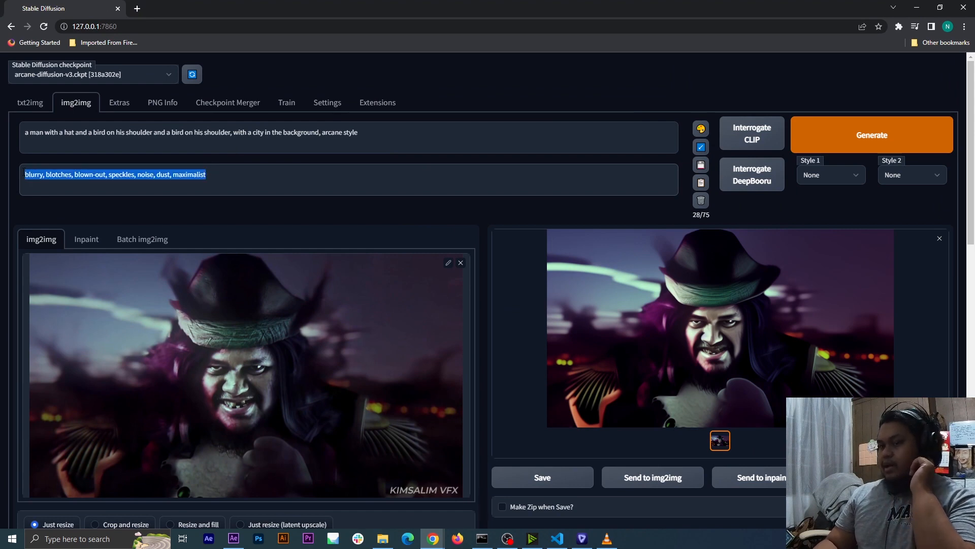
{"action": "left_click", "coordinate": [265, 198]}
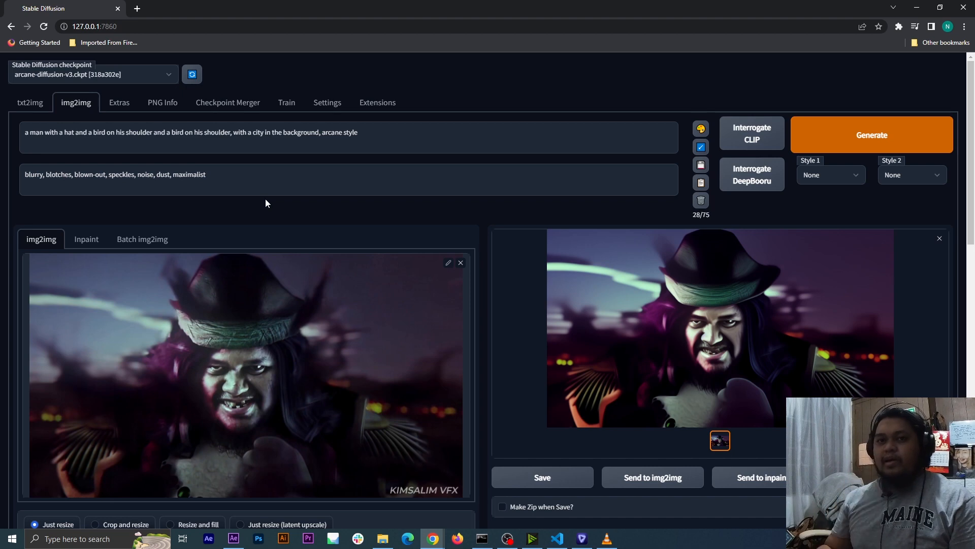
{"action": "left_click_drag", "start_coordinate": [242, 181], "coordinate": [1, 189]}
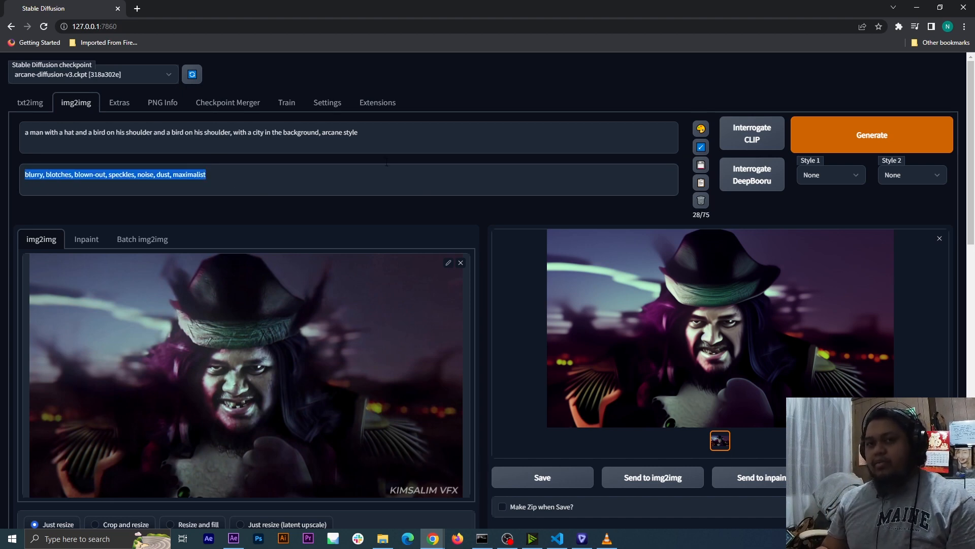
{"action": "left_click", "coordinate": [362, 135]}
{"action": "left_click_drag", "start_coordinate": [375, 133], "coordinate": [8, 137]}
{"action": "left_click", "coordinate": [424, 147]}
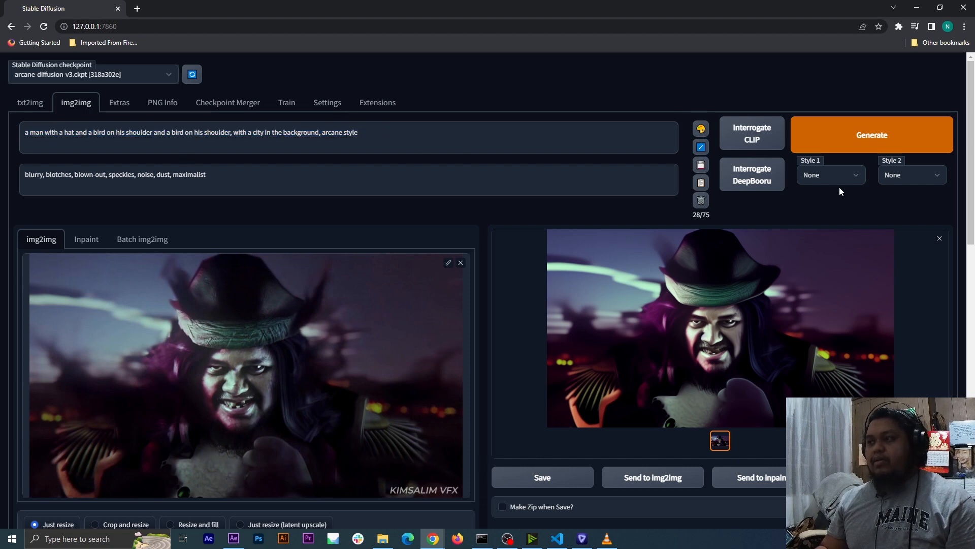
{"action": "left_click", "coordinate": [857, 139]}
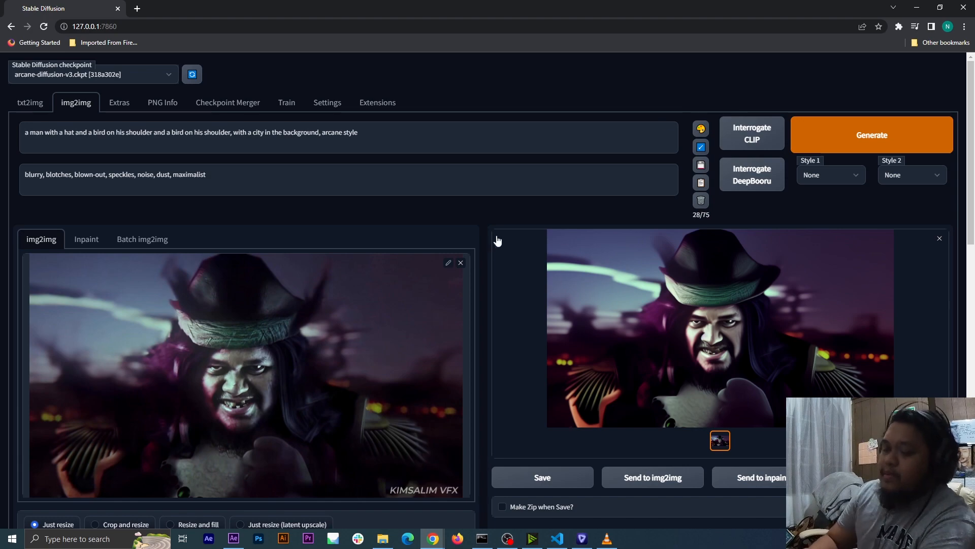
{"action": "scroll", "coordinate": [497, 268], "scroll_direction": "down", "scroll_amount": 3}
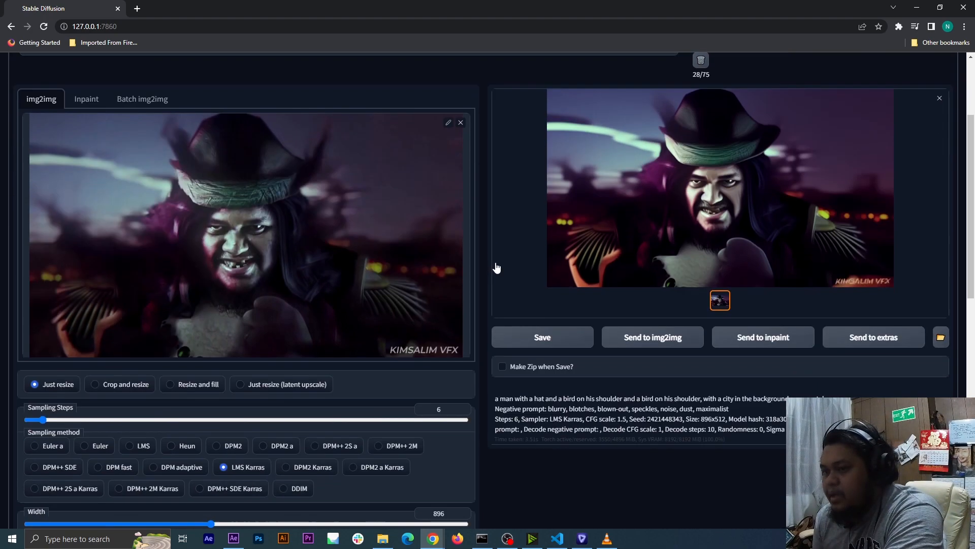
{"action": "scroll", "coordinate": [496, 267], "scroll_direction": "up", "scroll_amount": 3}
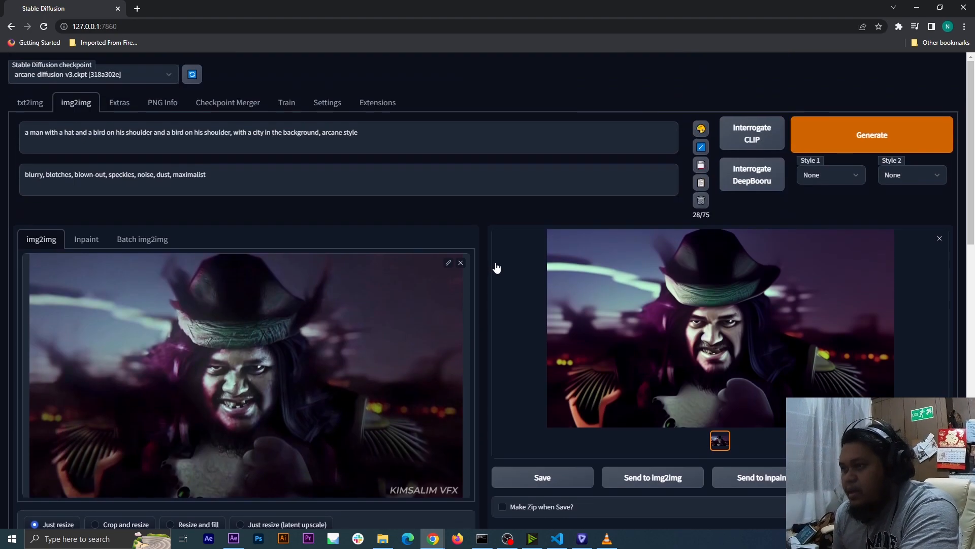
{"action": "scroll", "coordinate": [497, 268], "scroll_direction": "down", "scroll_amount": 10}
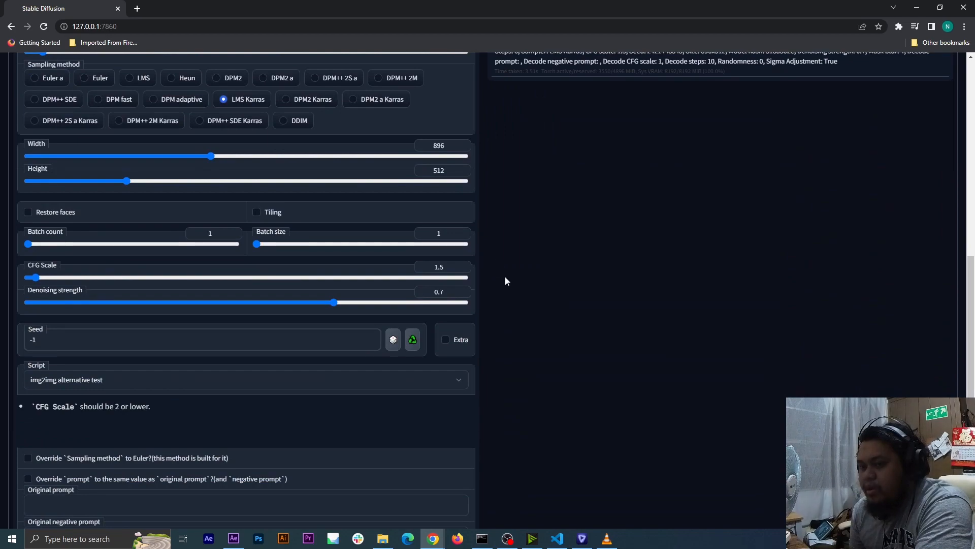
{"action": "scroll", "coordinate": [504, 276], "scroll_direction": "up", "scroll_amount": 10}
{"action": "scroll", "coordinate": [522, 283], "scroll_direction": "down", "scroll_amount": 6}
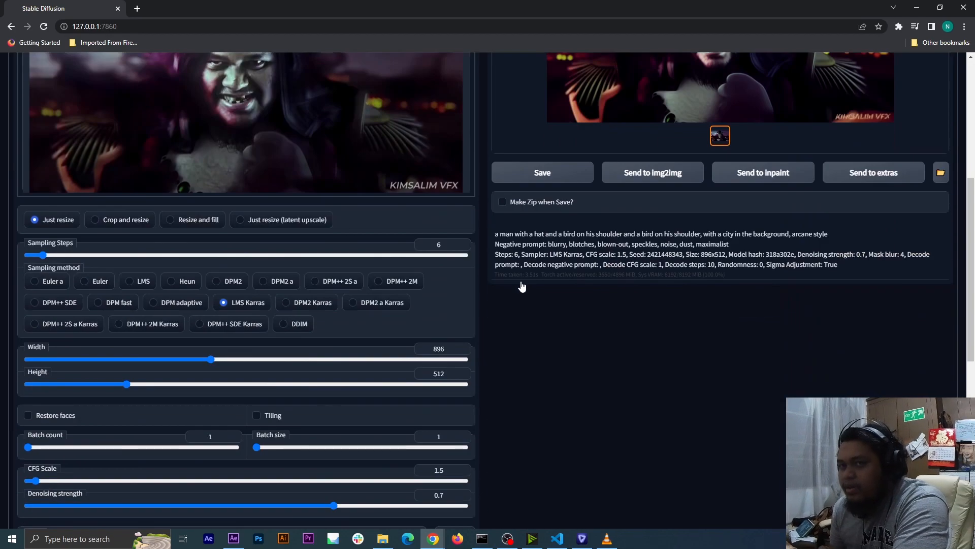
{"action": "scroll", "coordinate": [190, 174], "scroll_direction": "up", "scroll_amount": 5}
{"action": "scroll", "coordinate": [356, 349], "scroll_direction": "down", "scroll_amount": 7}
{"action": "scroll", "coordinate": [401, 352], "scroll_direction": "down", "scroll_amount": 3}
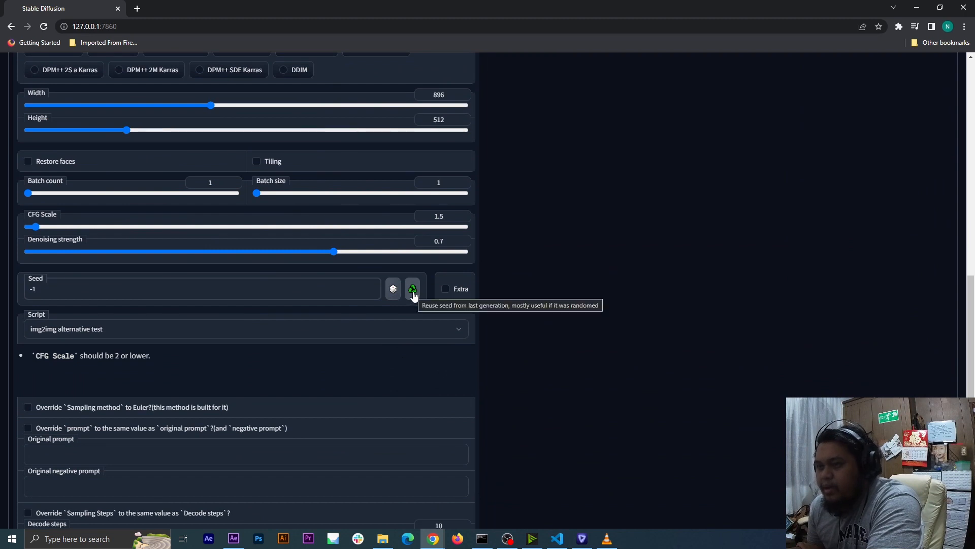
{"action": "left_click", "coordinate": [413, 290]}
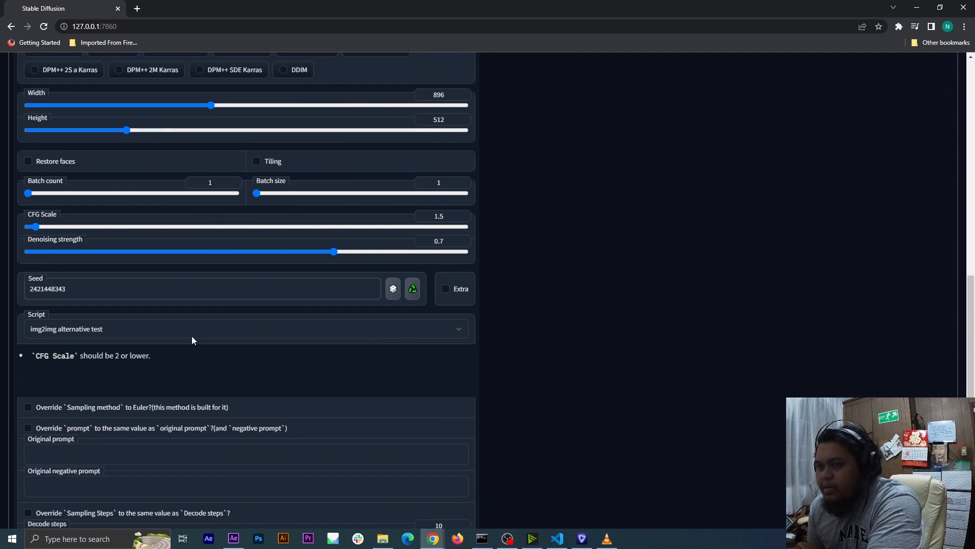
{"action": "double_click", "coordinate": [61, 290]}
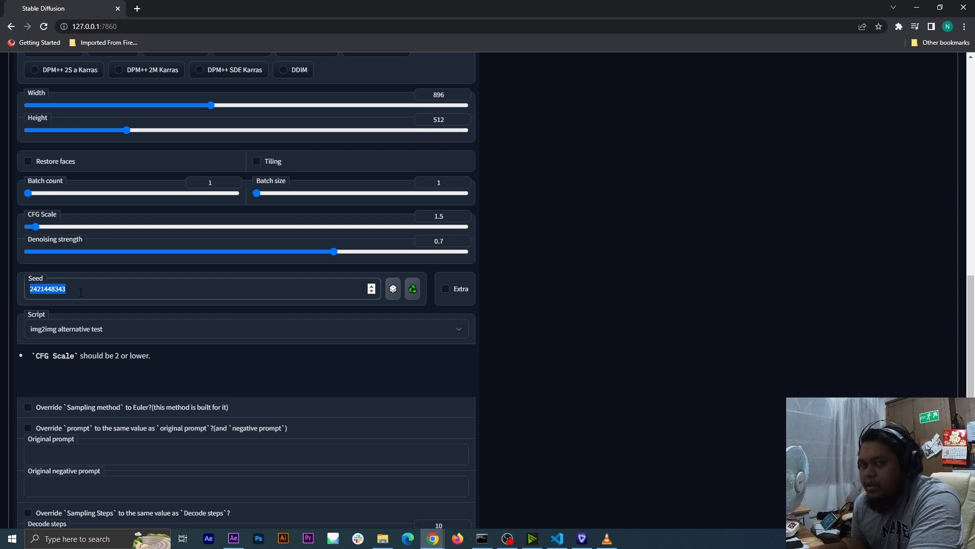
{"action": "scroll", "coordinate": [80, 292], "scroll_direction": "up", "scroll_amount": 5}
{"action": "scroll", "coordinate": [31, 330], "scroll_direction": "down", "scroll_amount": 4}
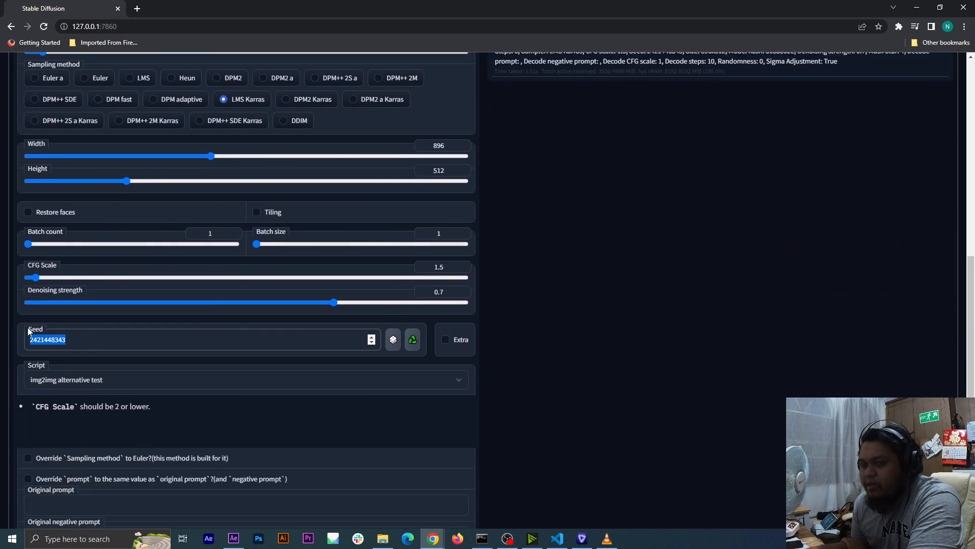
Switch img2img to batch processing and place the cursor in the empty output directory field
{"action": "left_click", "coordinate": [606, 316]}
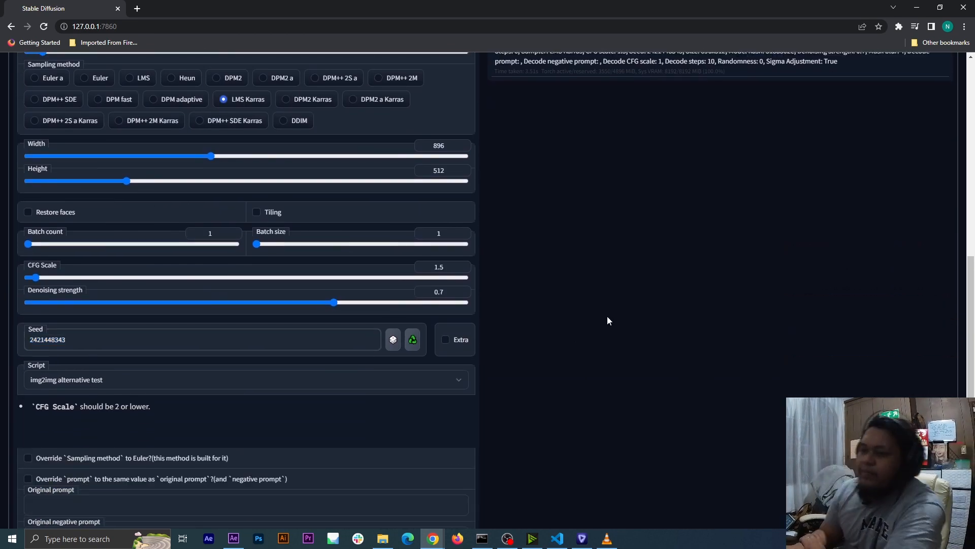
{"action": "scroll", "coordinate": [605, 336], "scroll_direction": "up", "scroll_amount": 10}
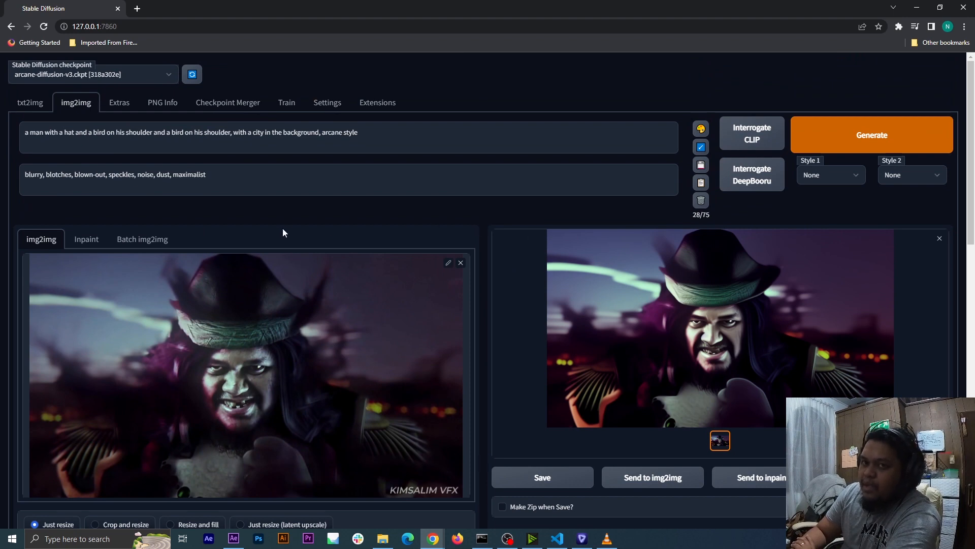
{"action": "left_click", "coordinate": [162, 243]}
{"action": "scroll", "coordinate": [173, 264], "scroll_direction": "down", "scroll_amount": 1}
{"action": "scroll", "coordinate": [180, 273], "scroll_direction": "up", "scroll_amount": 1}
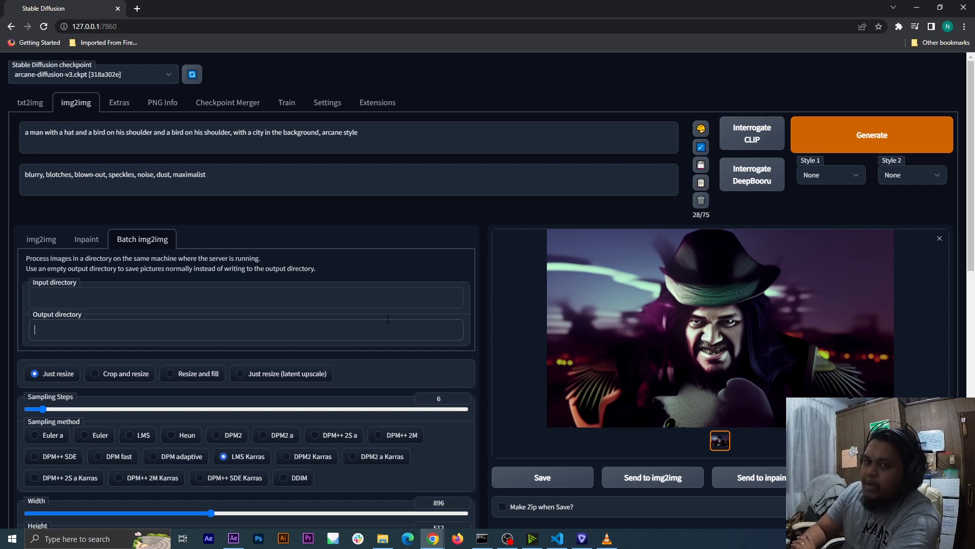
{"action": "scroll", "coordinate": [388, 320], "scroll_direction": "down", "scroll_amount": 1}
{"action": "scroll", "coordinate": [388, 320], "scroll_direction": "up", "scroll_amount": 1}
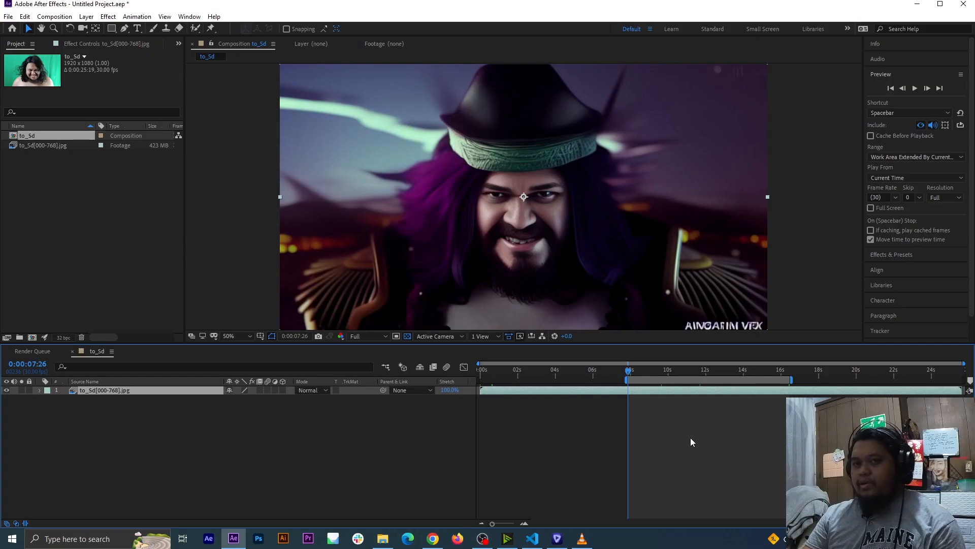
Switch to After Effects and play back the to_Sd composition to examine the flicker in the stylized frames
{"action": "left_click", "coordinate": [823, 276]}
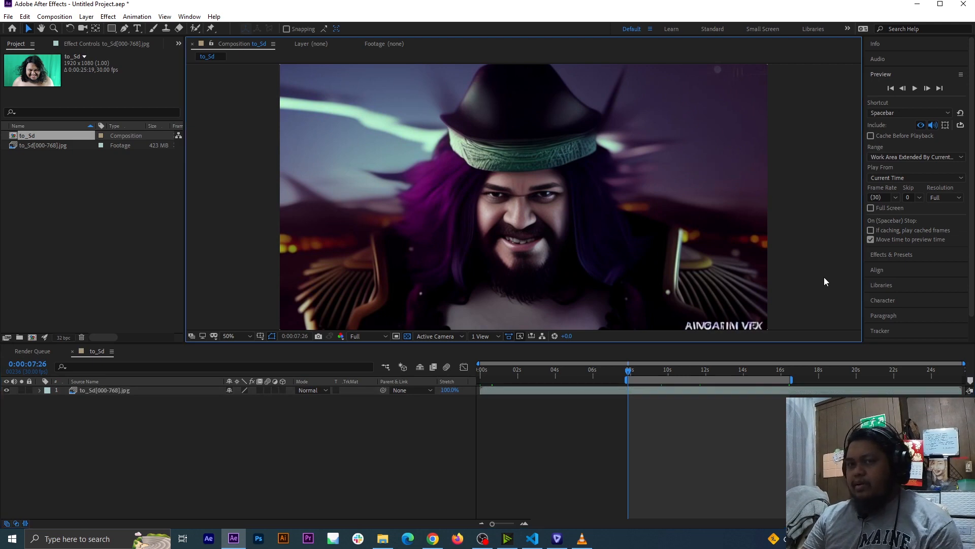
{"action": "key", "text": "space"}
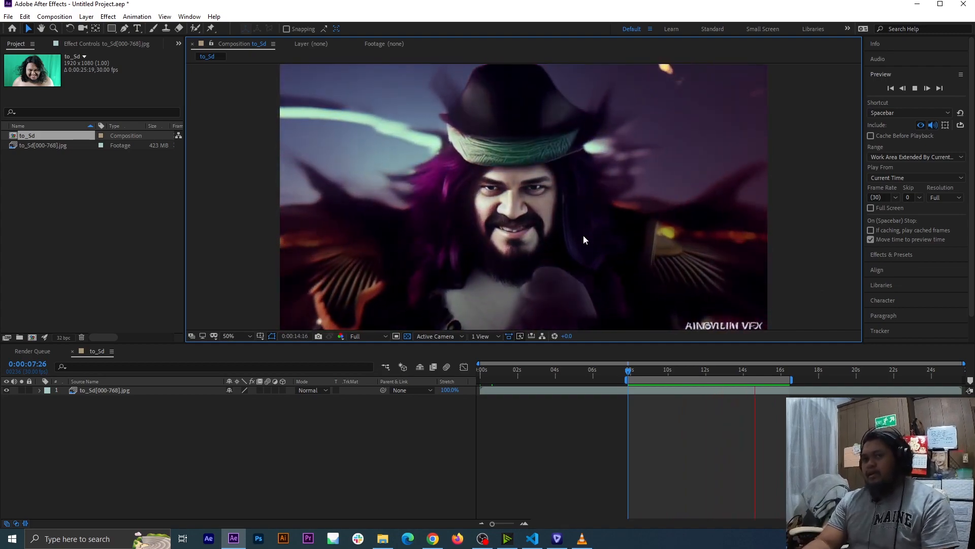
{"action": "key", "text": "space"}
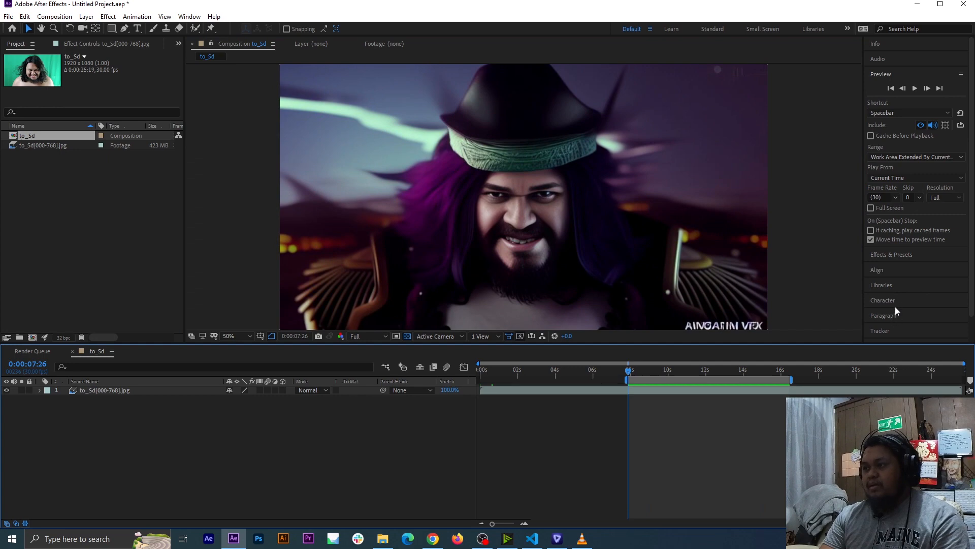
Search the effects for "def" and apply DEFlicker High Speed to the to_Sd[000-768].jpg layer
{"action": "scroll", "coordinate": [892, 310], "scroll_direction": "down", "scroll_amount": 1}
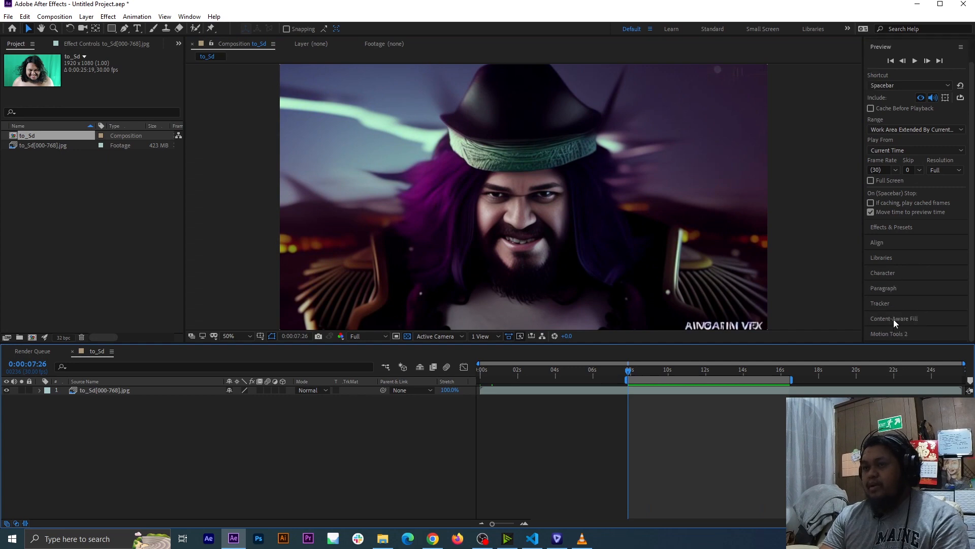
{"action": "scroll", "coordinate": [894, 319], "scroll_direction": "up", "scroll_amount": 1}
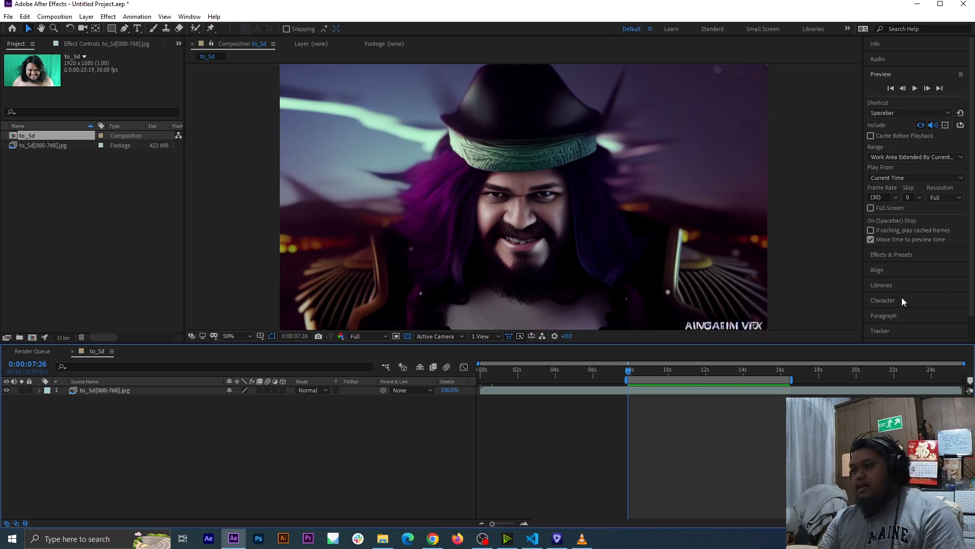
{"action": "scroll", "coordinate": [909, 257], "scroll_direction": "down", "scroll_amount": 1}
{"action": "left_click", "coordinate": [901, 227]}
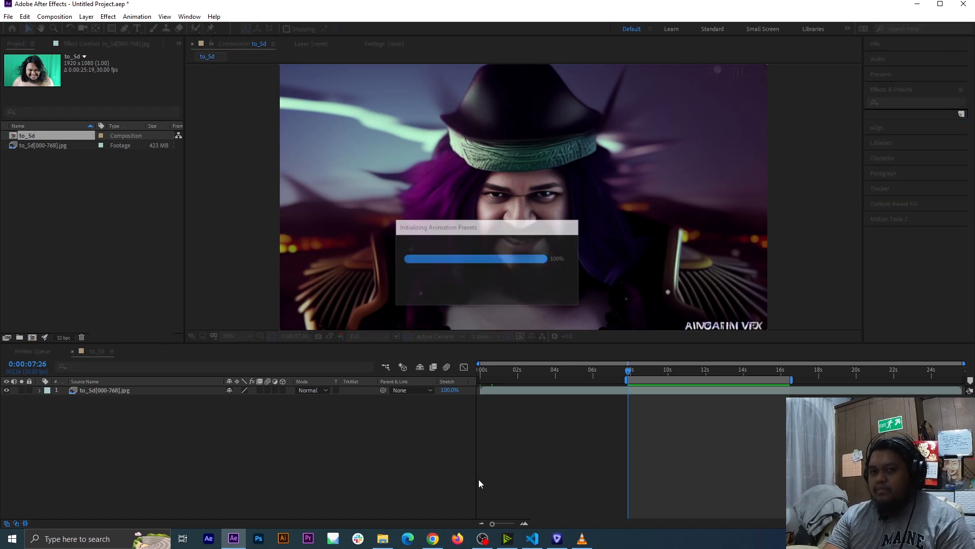
{"action": "left_click", "coordinate": [894, 102]}
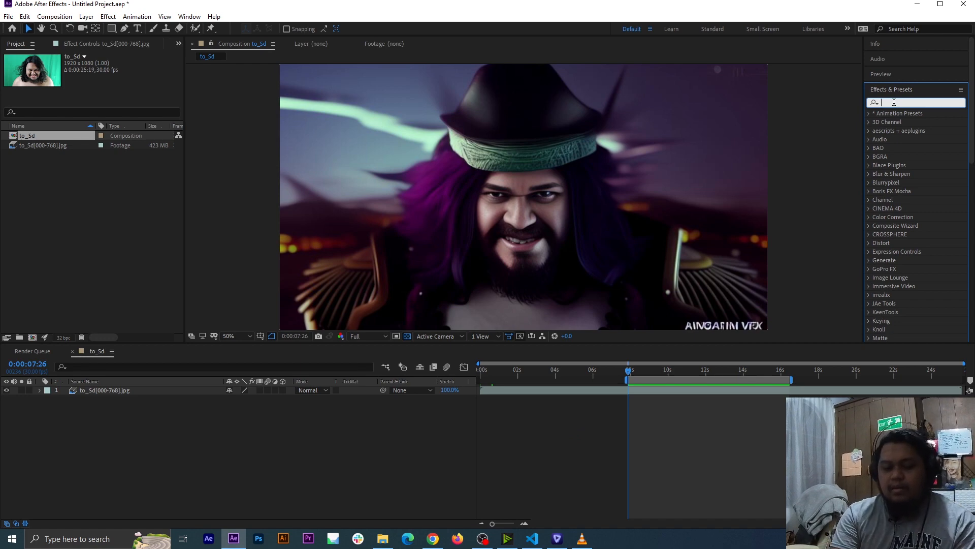
{"action": "type", "text": "defl"}
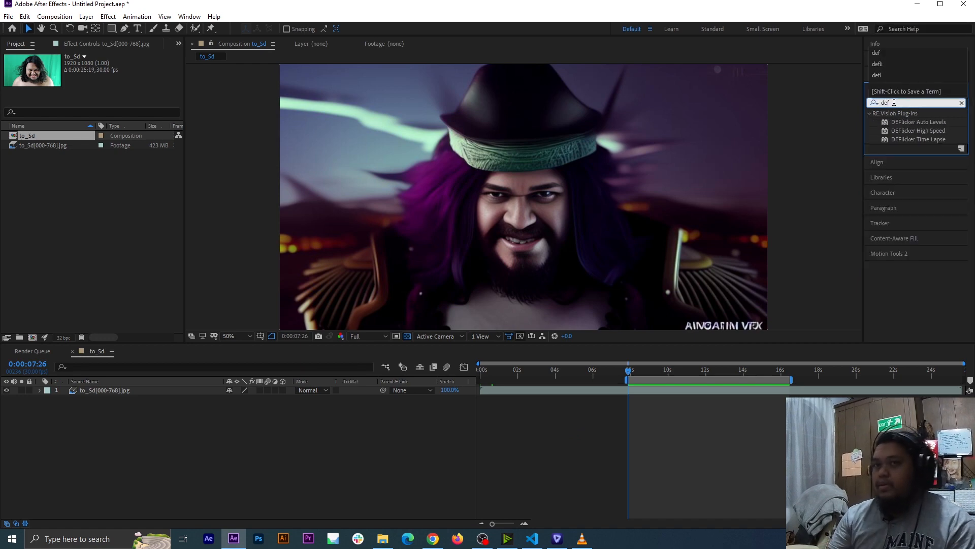
{"action": "left_click", "coordinate": [926, 133]}
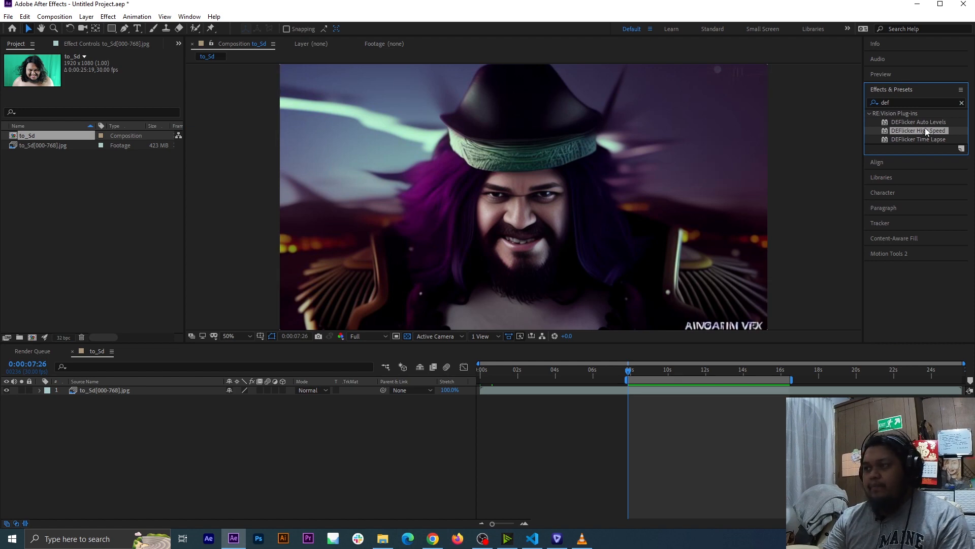
{"action": "left_click_drag", "start_coordinate": [928, 133], "coordinate": [129, 392]}
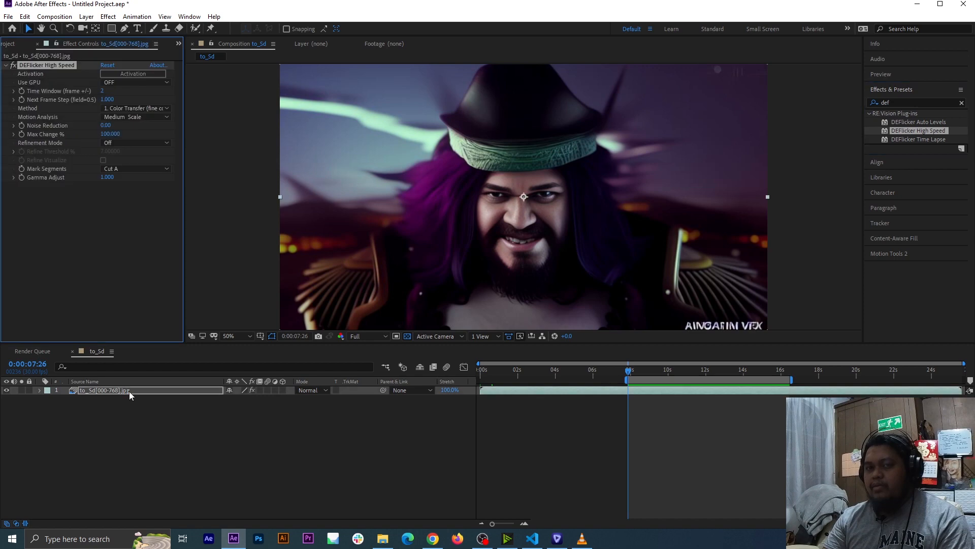
Set DEFlicker High Speed's Use GPU to "ON if GPU supported, CPU otherwise", Time Window to 1 and Refinement Mode to Refine
{"action": "left_click", "coordinate": [127, 83]}
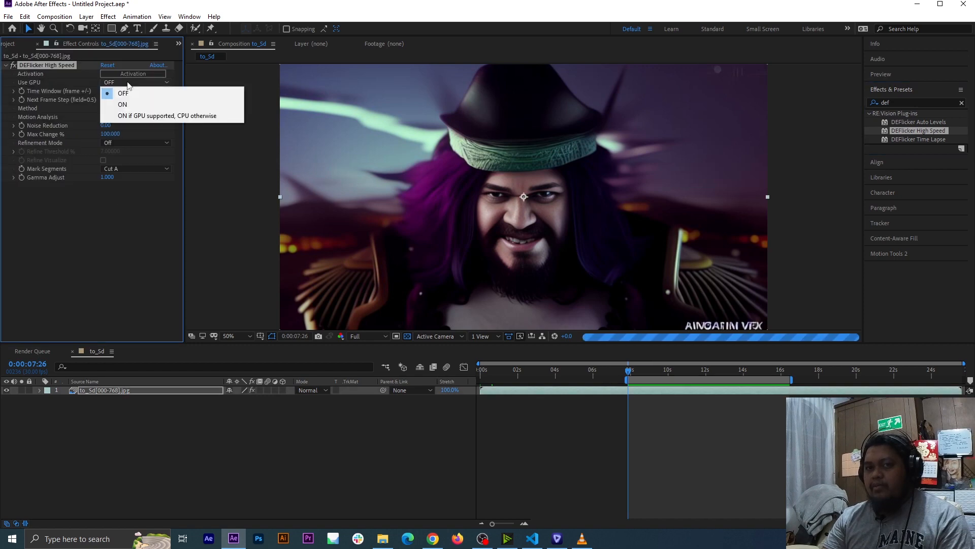
{"action": "left_click", "coordinate": [155, 117]}
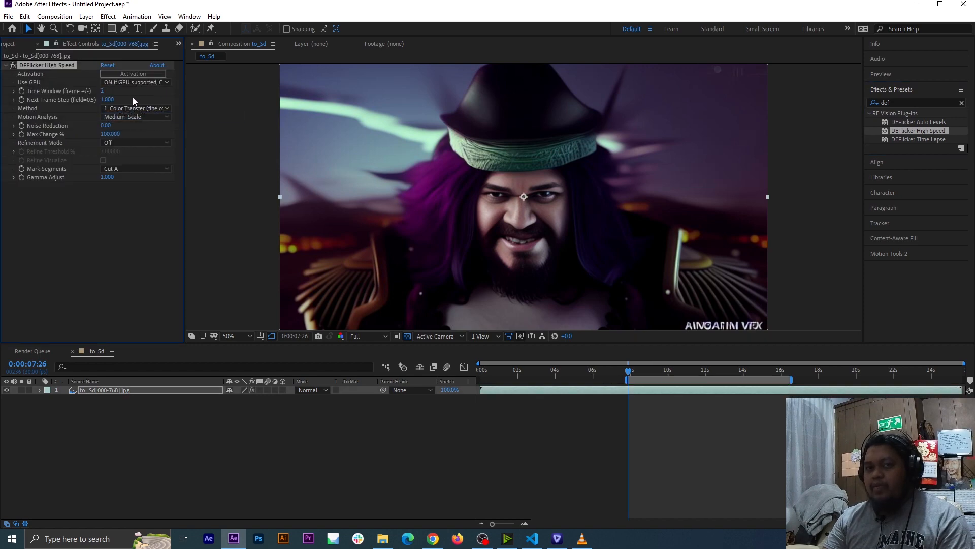
{"action": "left_click", "coordinate": [102, 91]}
{"action": "type", "text": "1"}
{"action": "left_click", "coordinate": [135, 201]}
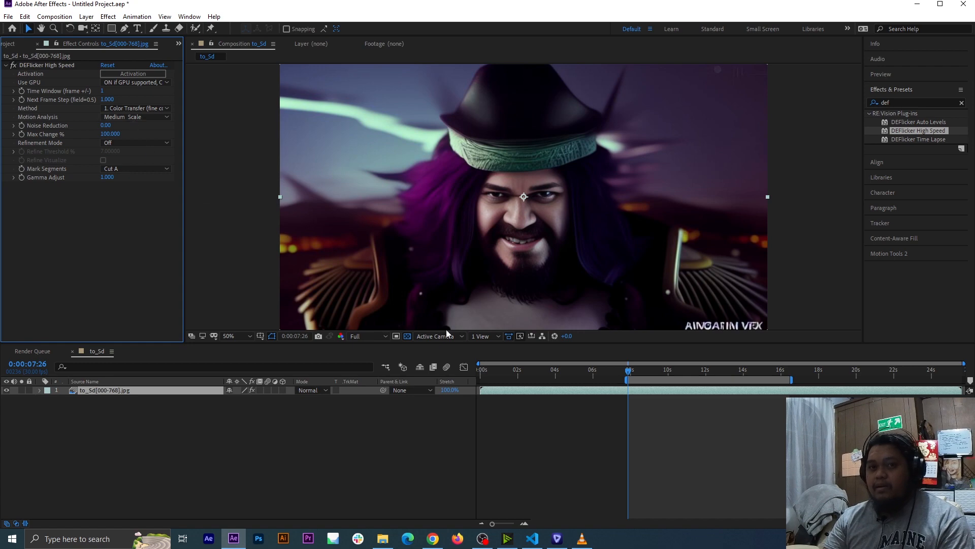
{"action": "left_click", "coordinate": [153, 143]}
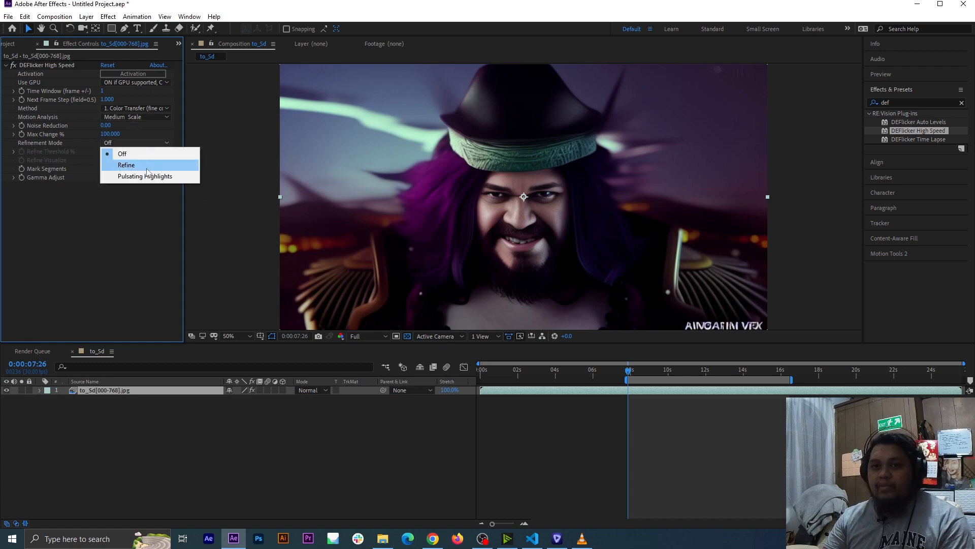
{"action": "left_click", "coordinate": [122, 163]}
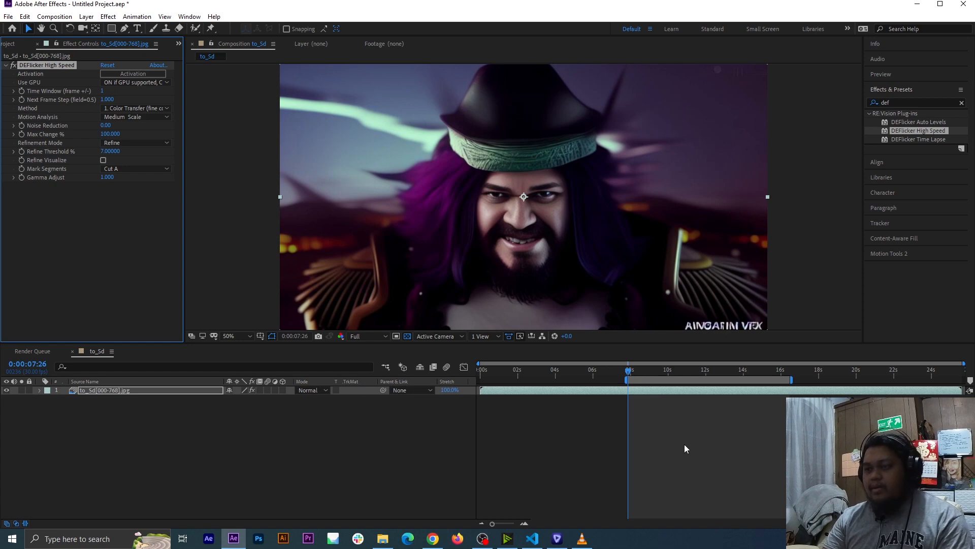
Preview the deflickered composition, stop at 0:00:10:01, end the work area there and play the shortened range
{"action": "key", "text": "space"}
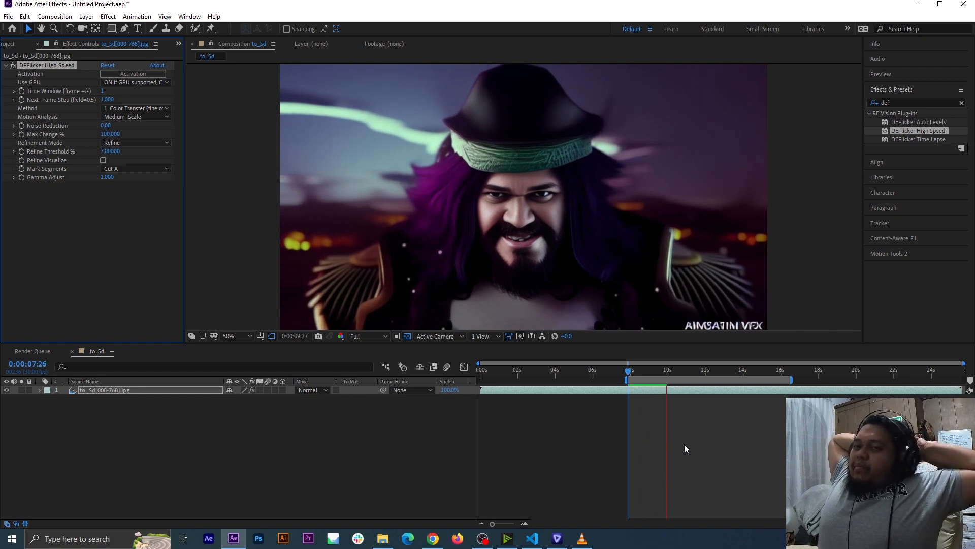
{"action": "key", "text": "space"}
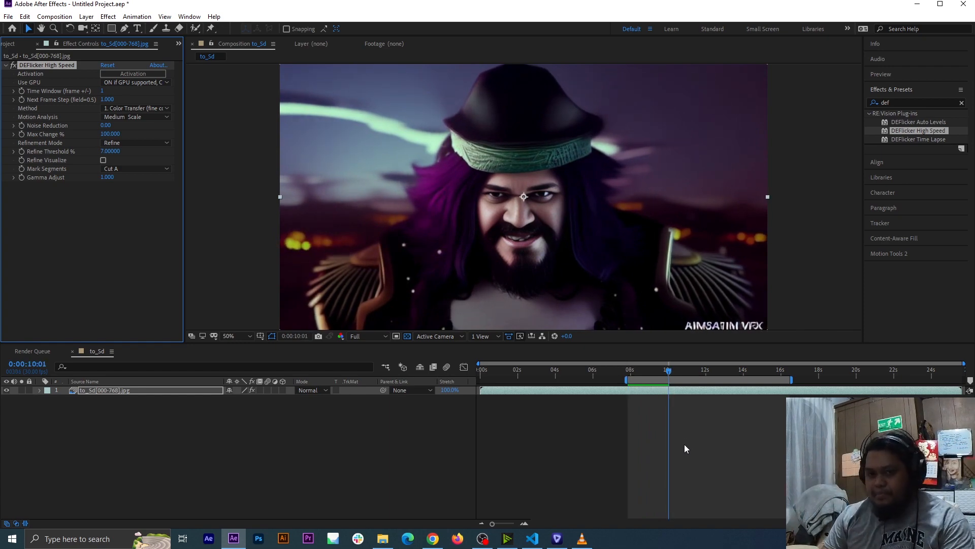
{"action": "key", "text": "n"}
{"action": "key", "text": "space"}
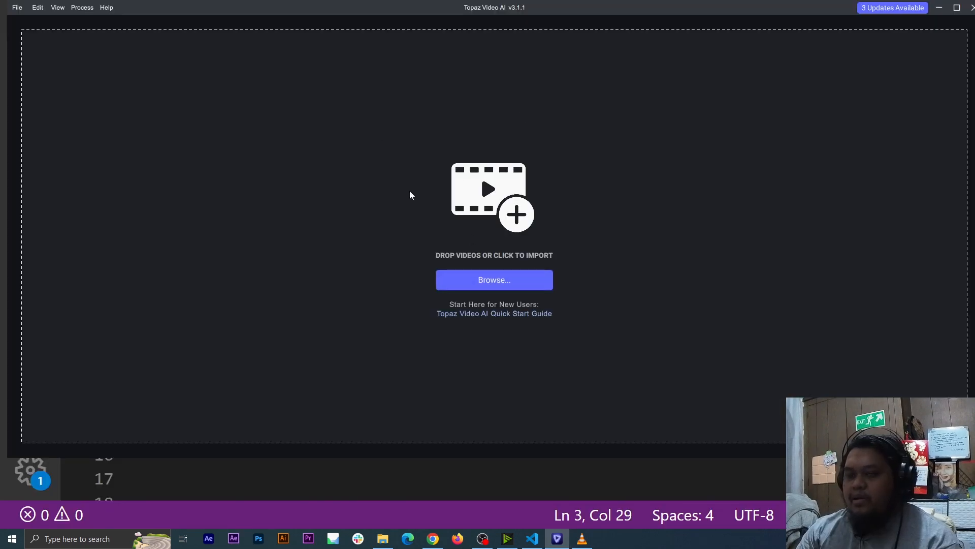
Switch to Topaz Video AI, import for_upload.mp4 from the blackbeard extras folder and set the output resolution to 4x Upscale
{"action": "left_click_drag", "start_coordinate": [499, 14], "coordinate": [502, 20]}
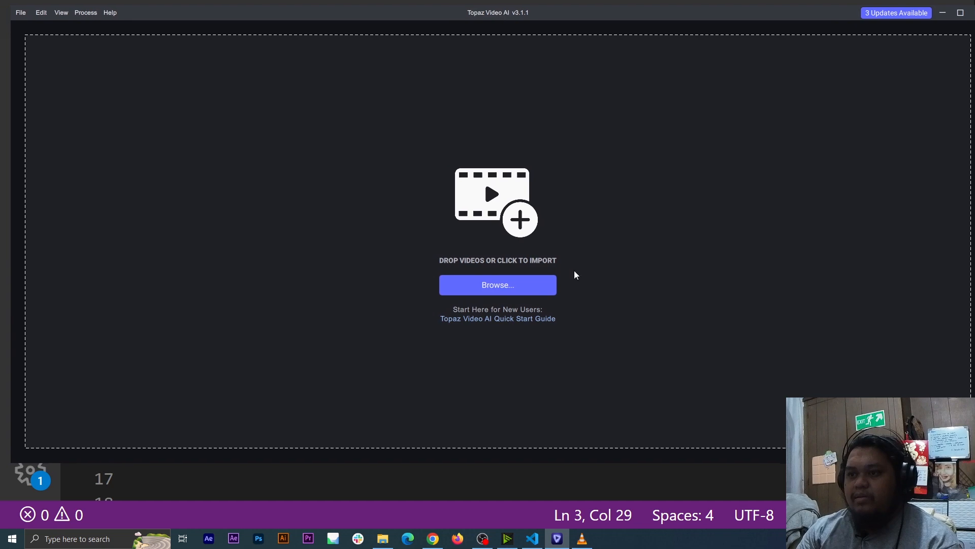
{"action": "left_click", "coordinate": [513, 282]}
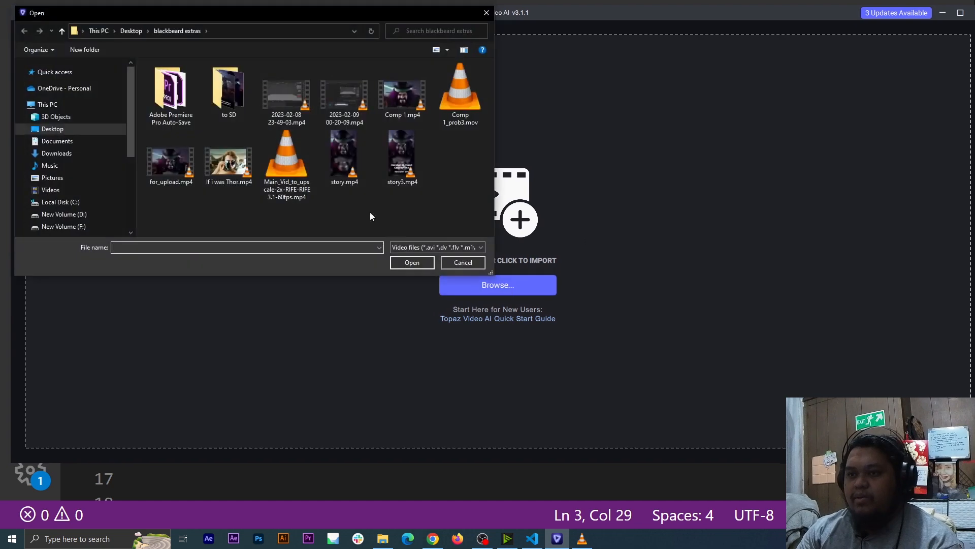
{"action": "double_click", "coordinate": [183, 180]}
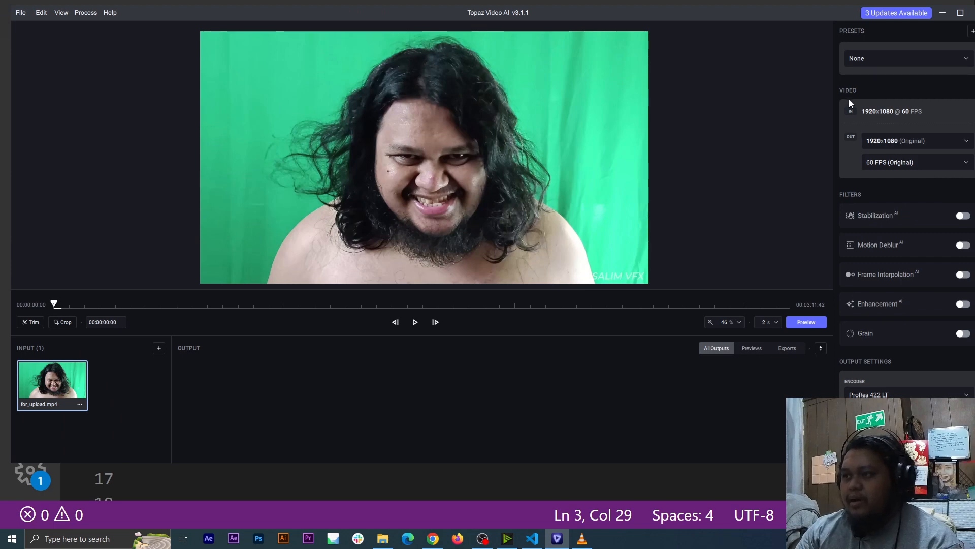
{"action": "left_click", "coordinate": [884, 141]}
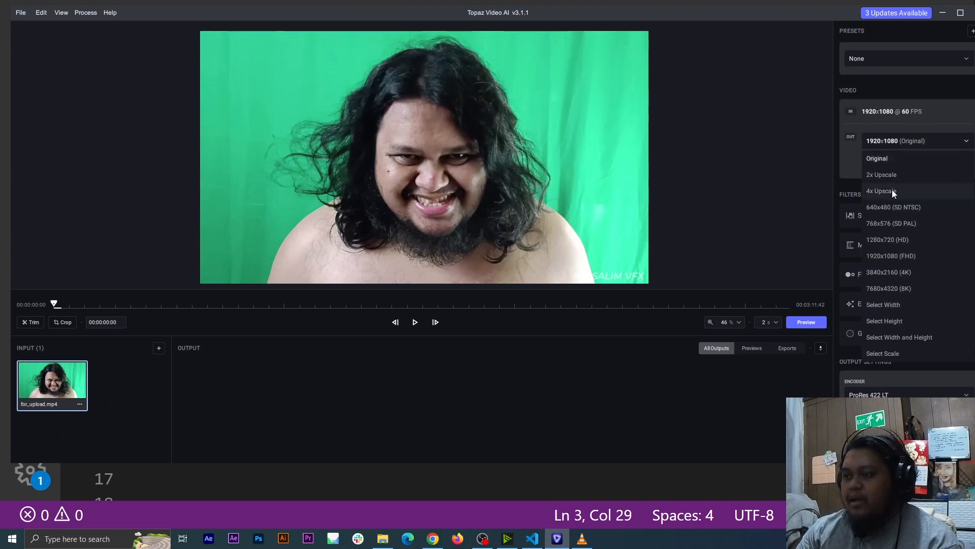
{"action": "left_click", "coordinate": [892, 191]}
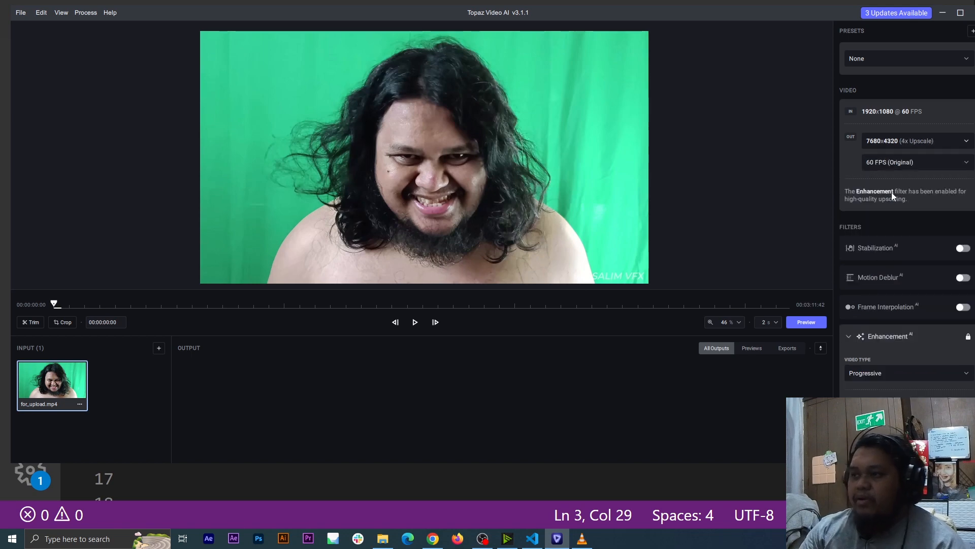